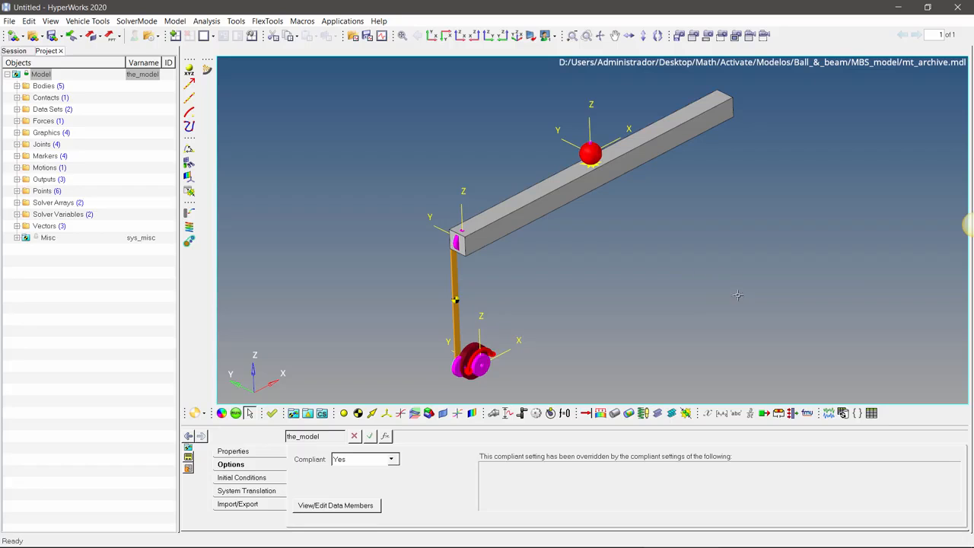
Step: Examine the Bar body's inertia properties and its centre of mass coordinate system
mouse_move(737, 295)
left_mouse_down()
mouse_move(693, 274)
mouse_move(667, 289)
mouse_move(745, 302)
mouse_move(704, 296)
left_mouse_up()
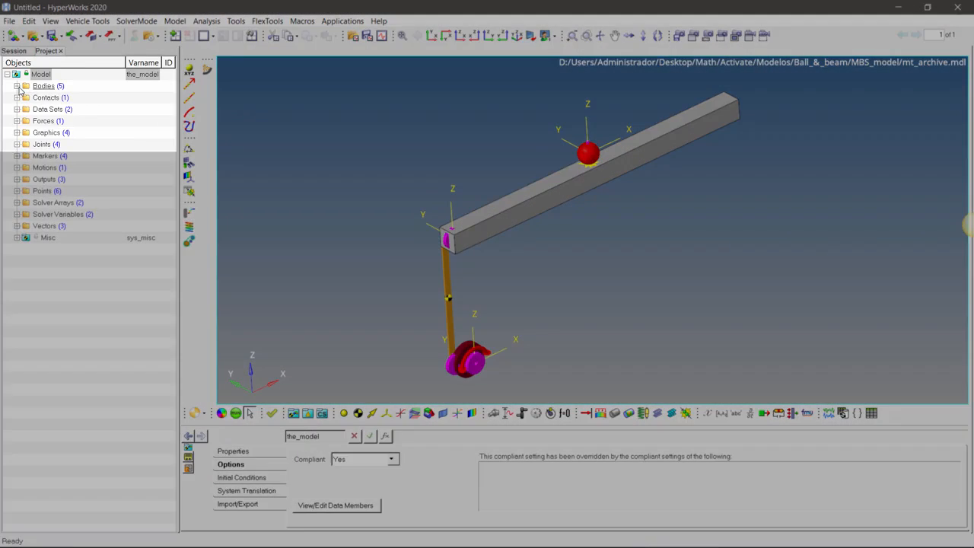
left_click(17, 86)
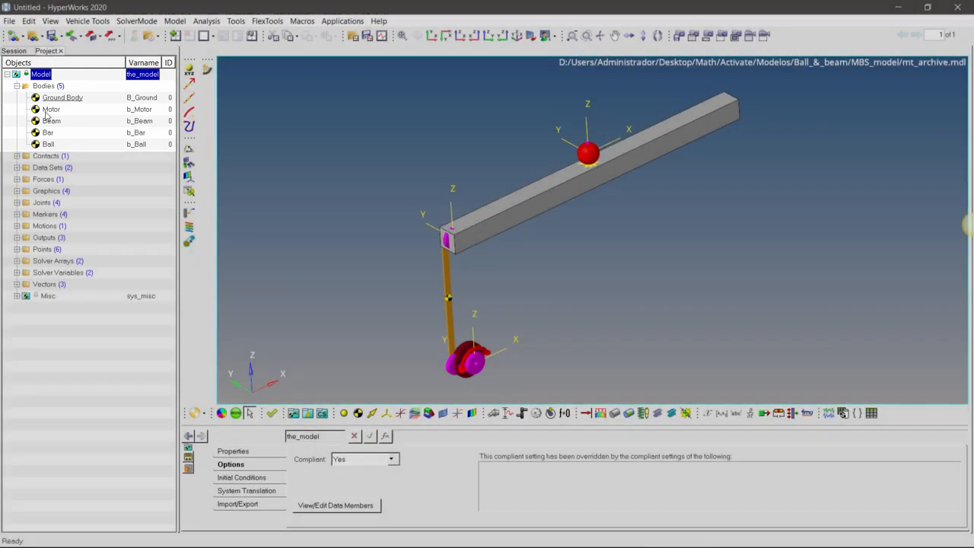
left_click(48, 133)
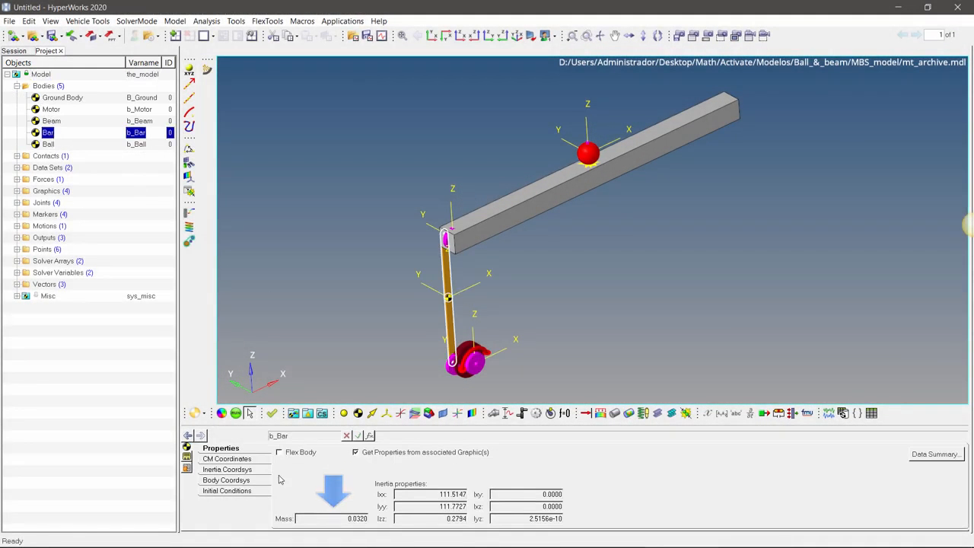
left_click(232, 459)
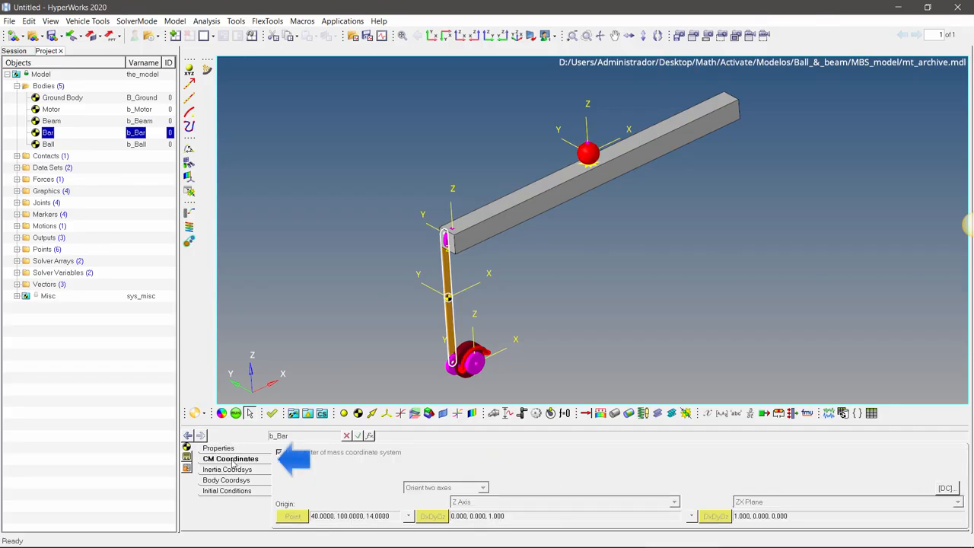
left_click(18, 88)
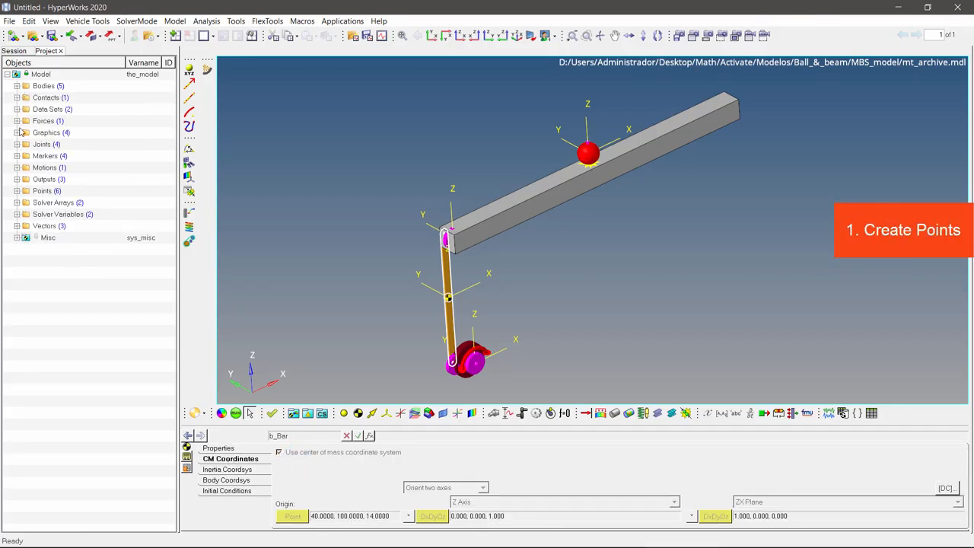
Step: Examine the list of existing model points and the command for adding a point
left_click(17, 191)
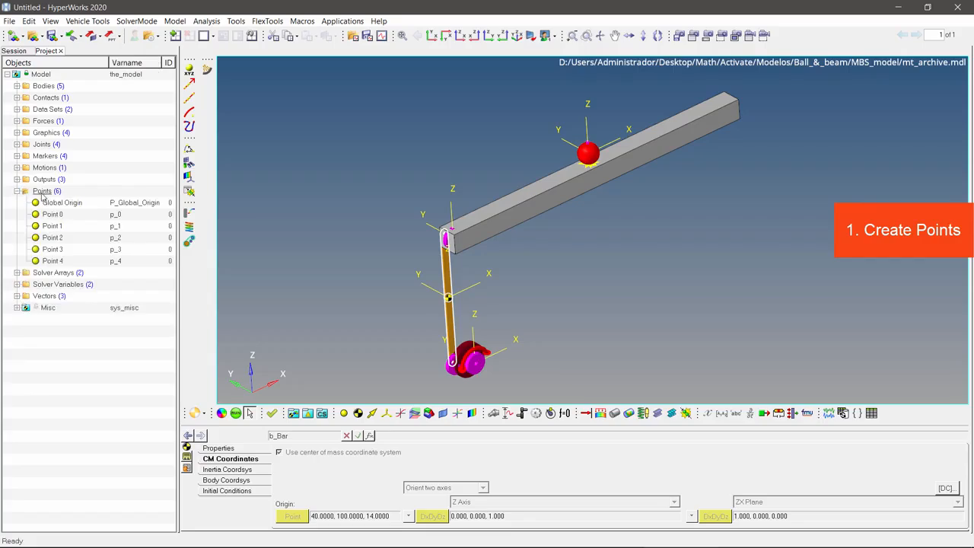
right_click(42, 193)
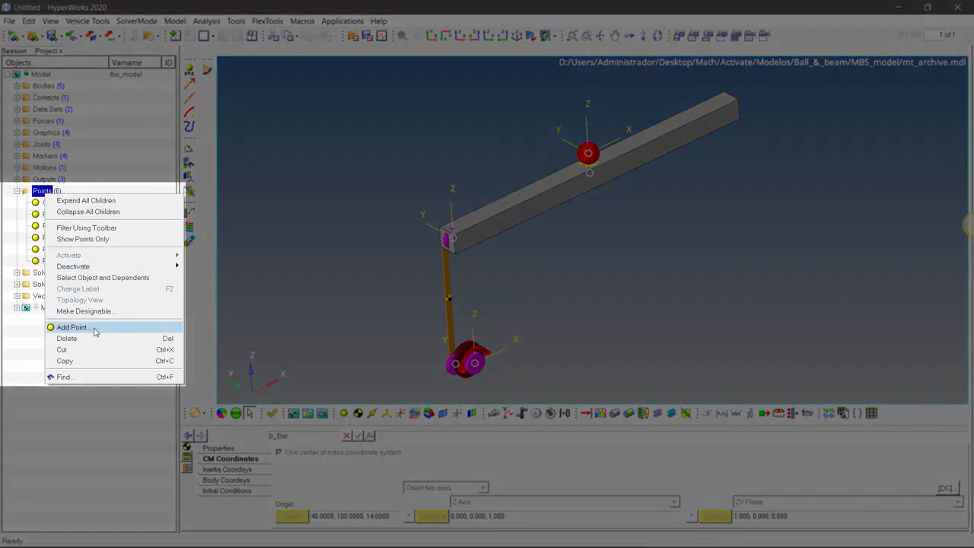
left_click(242, 330)
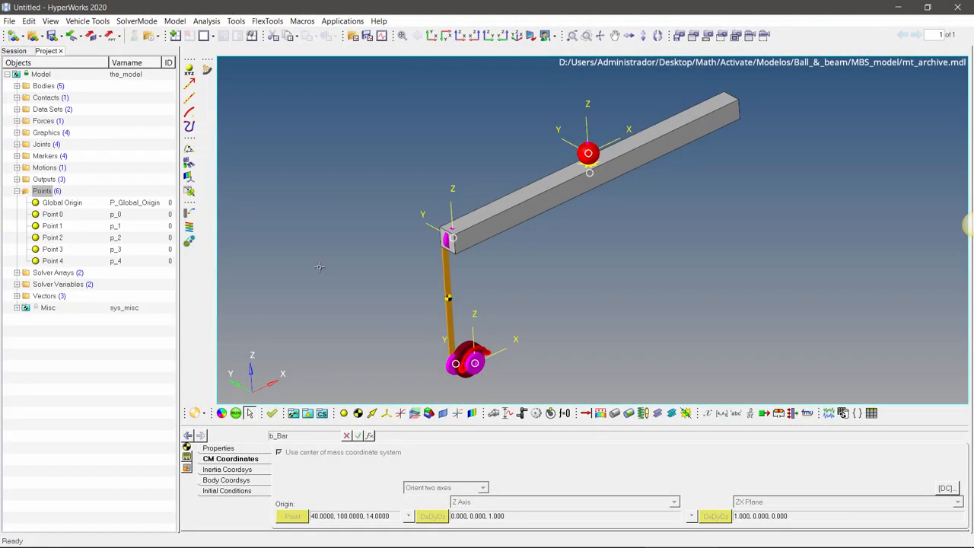
Step: Examine the coordinates of Point 0 and Point 1 with the model seen in the XZ plane
left_click(459, 39)
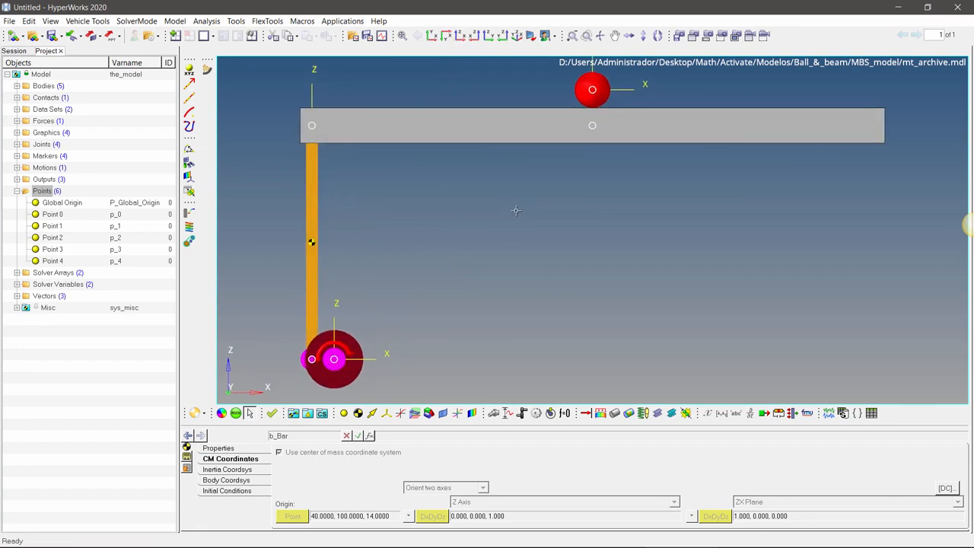
scroll(516, 213, "down", 2)
left_click_drag(522, 229, 532, 268)
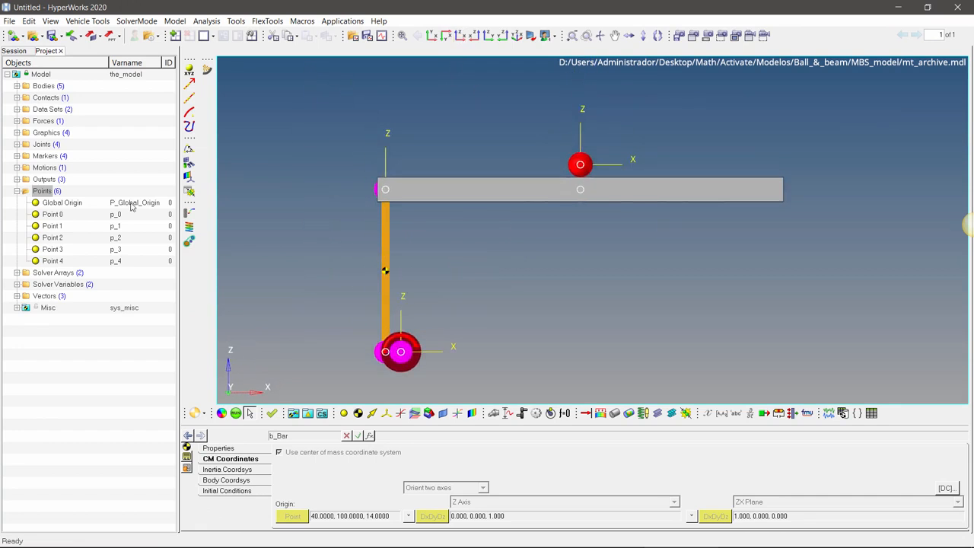
left_click(74, 216)
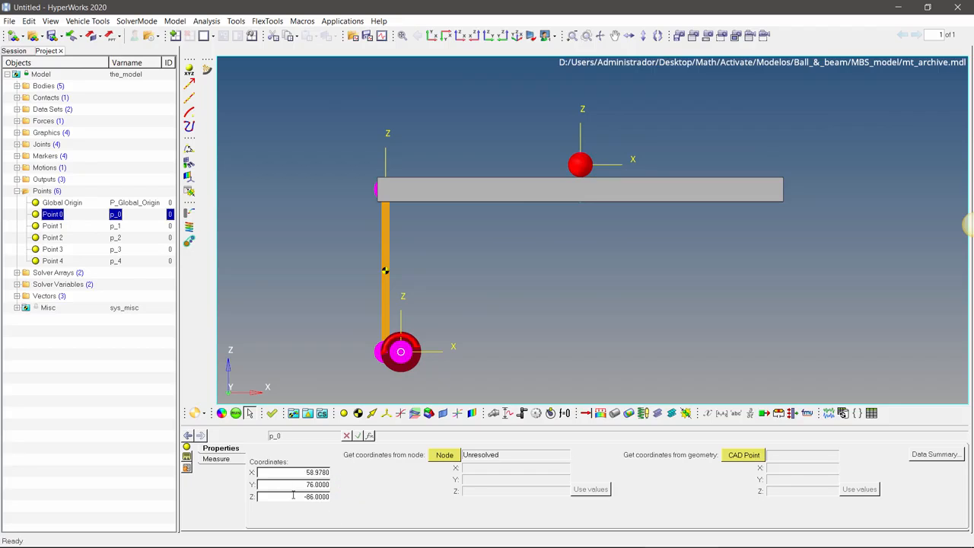
key("Down")
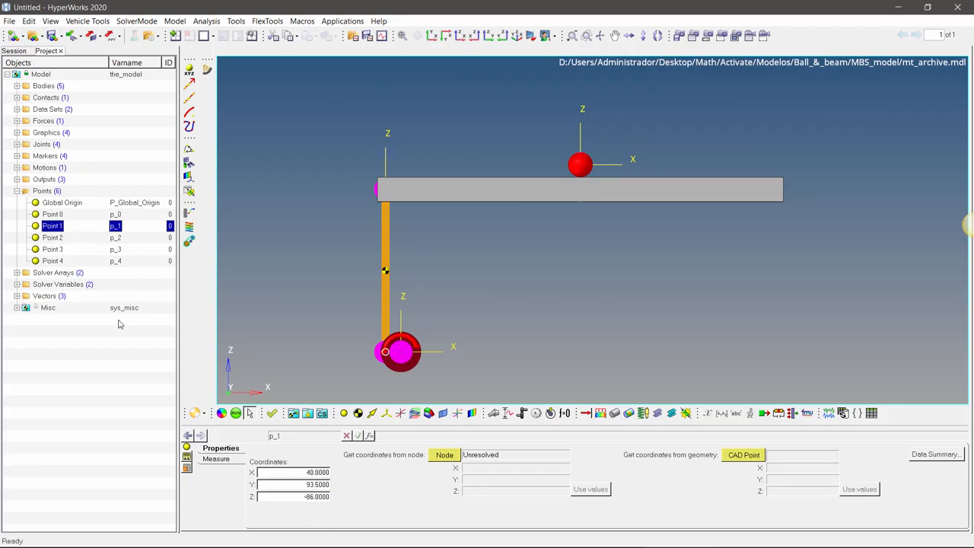
key("Left")
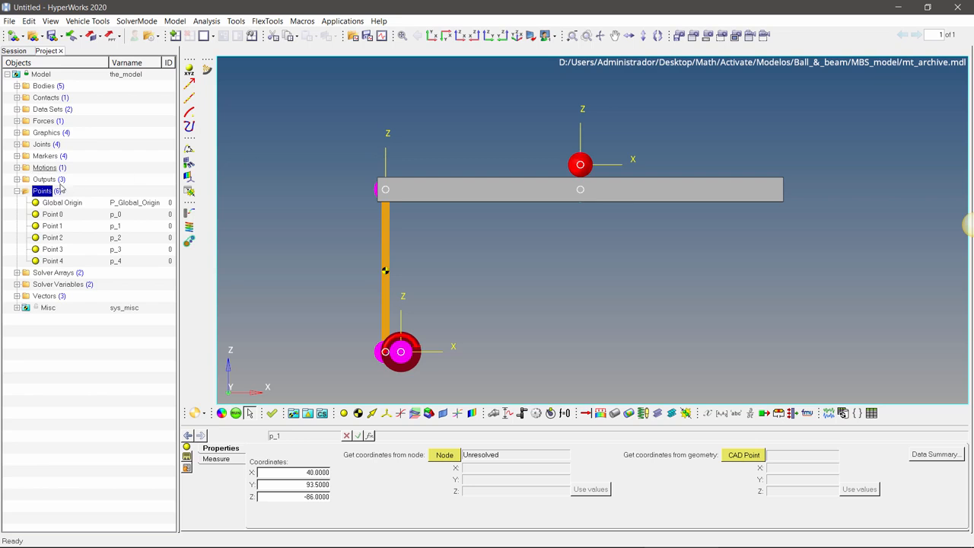
left_click(16, 191)
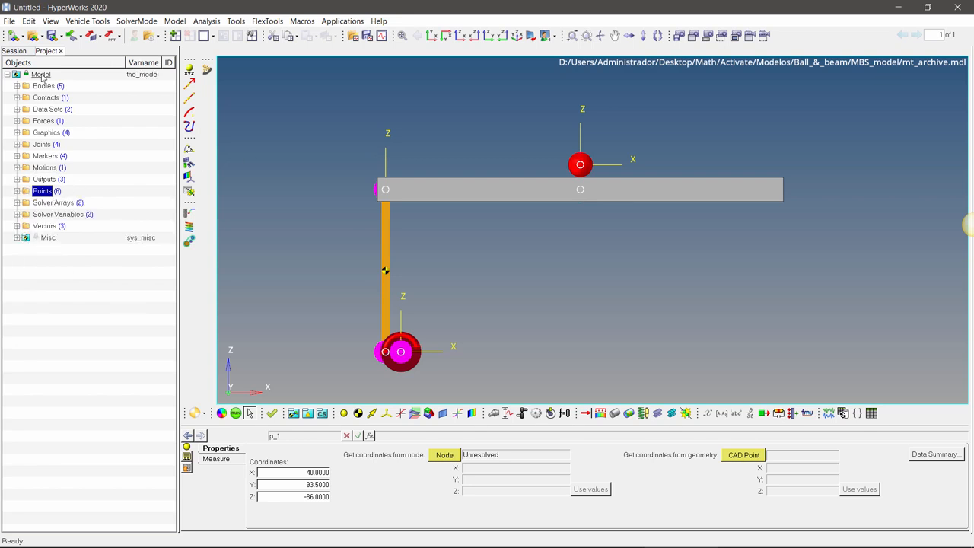
Step: Examine the connectivity of the Beam box graphic and the Ball sphere graphic
left_click(40, 74)
left_click(16, 132)
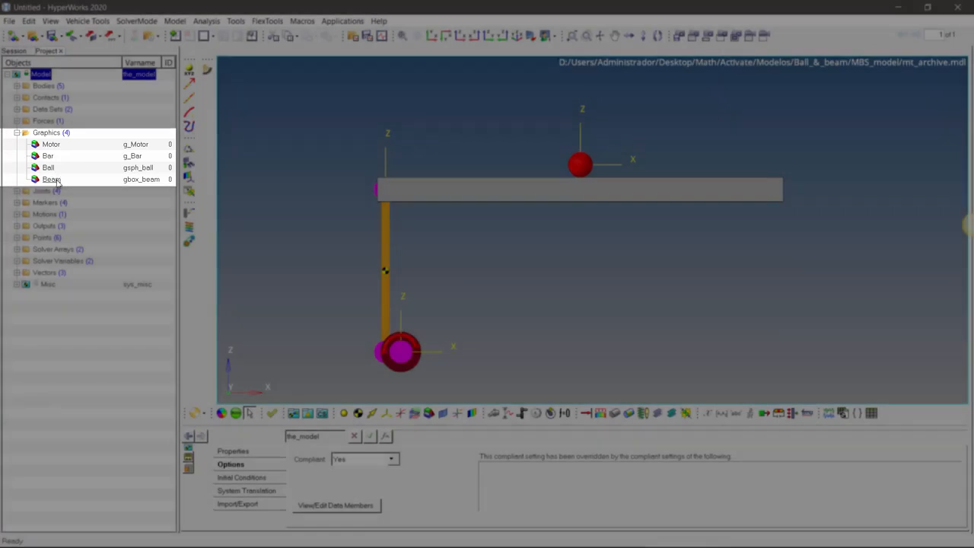
left_click(51, 179)
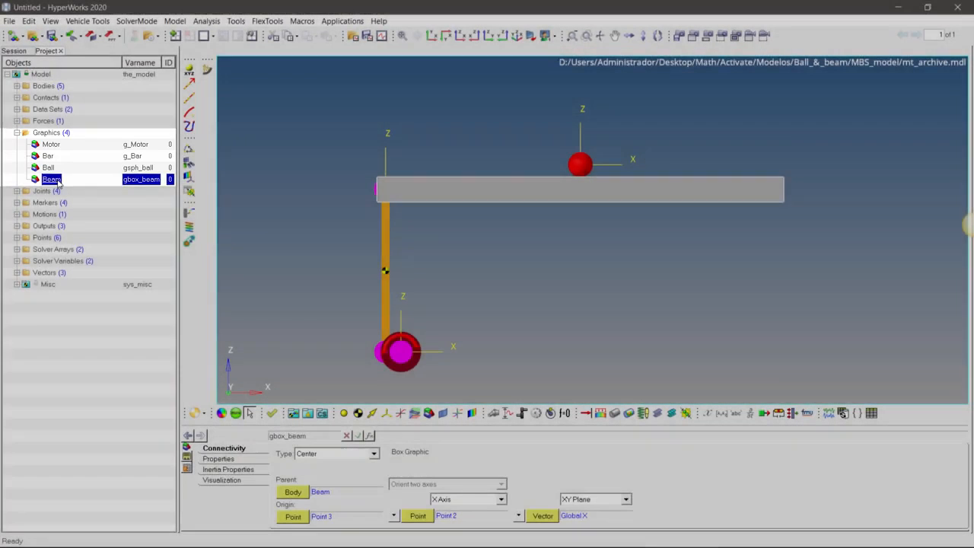
left_click(48, 168)
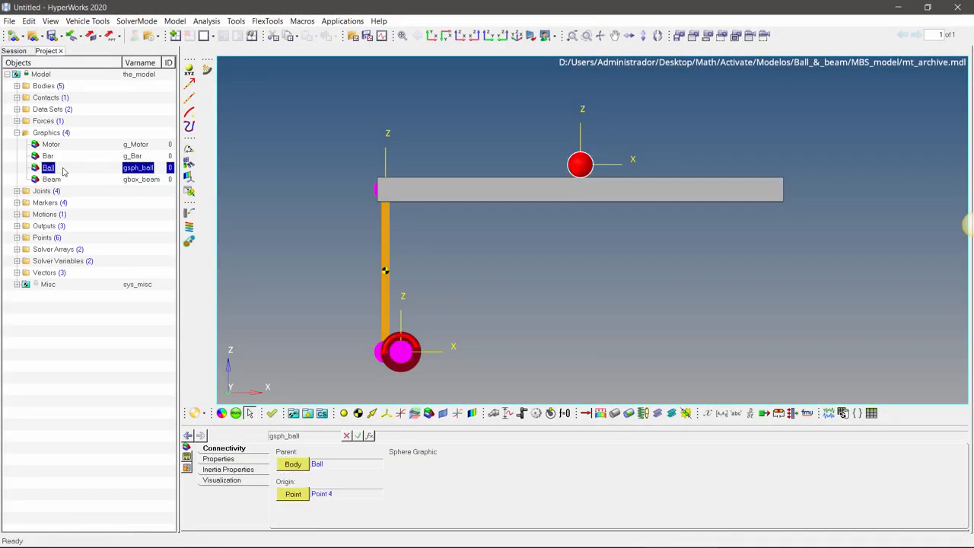
Step: Examine the types offered for a new graphic without adding one, and find the file import option
right_click(45, 133)
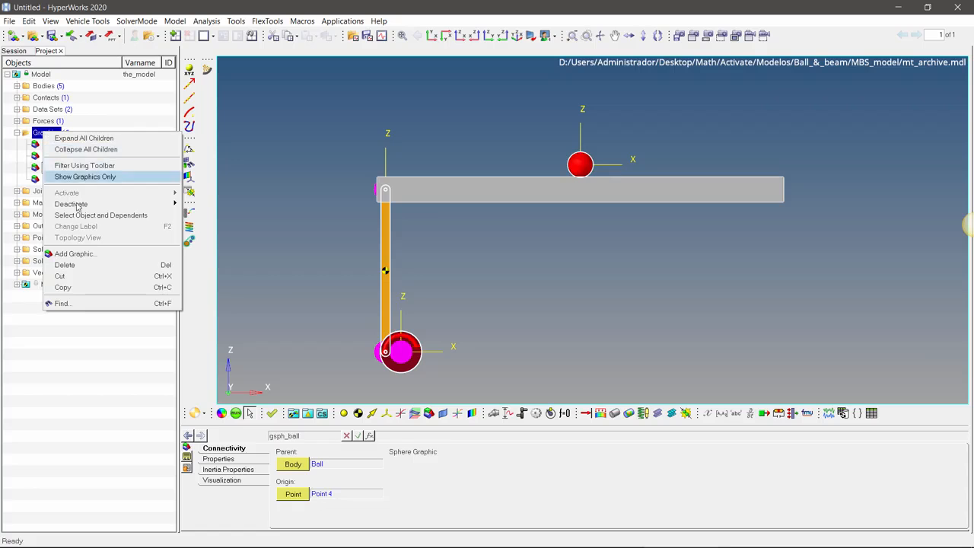
left_click(107, 255)
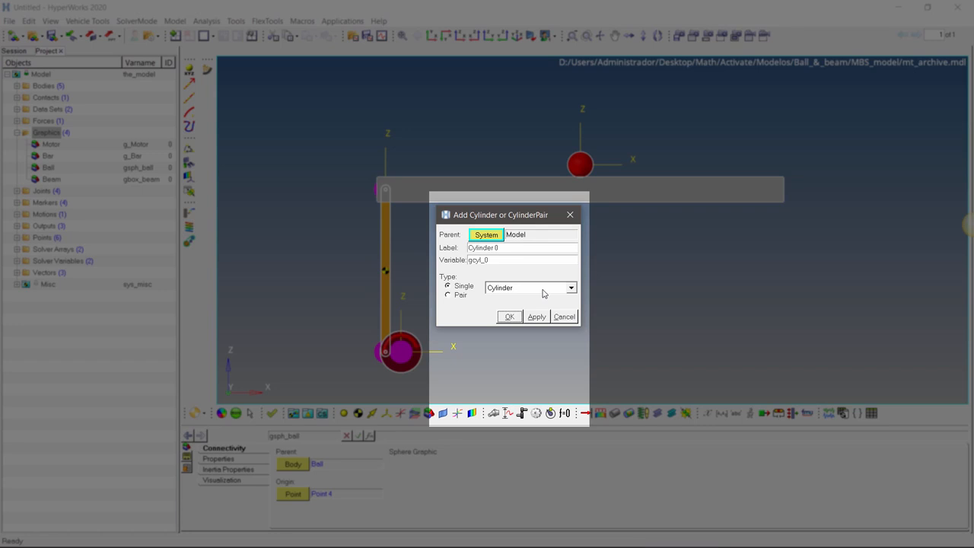
left_click(542, 290)
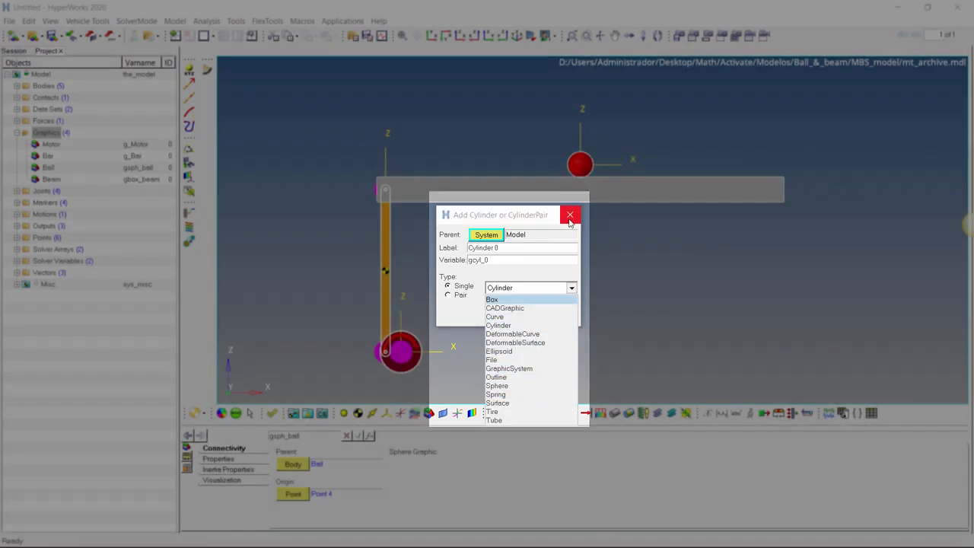
left_click(569, 219)
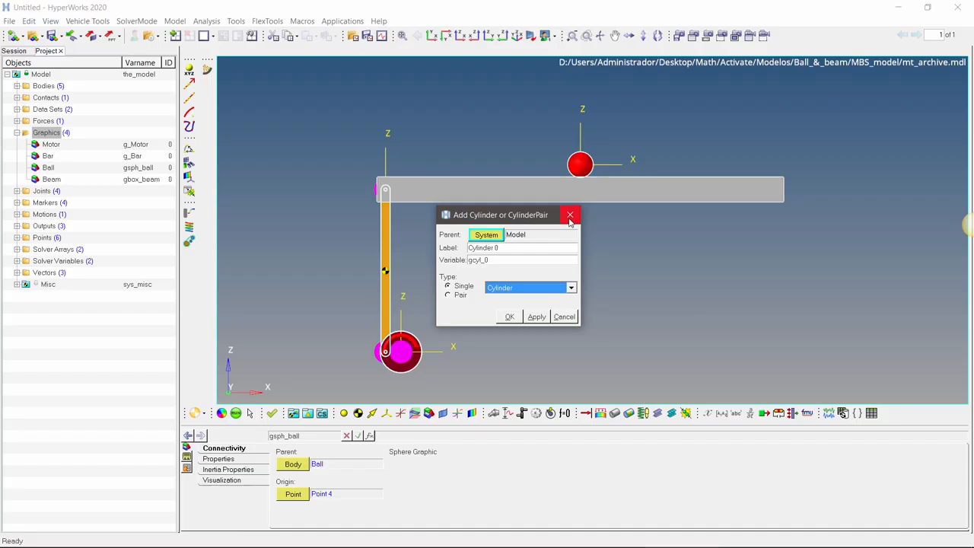
left_click(569, 218)
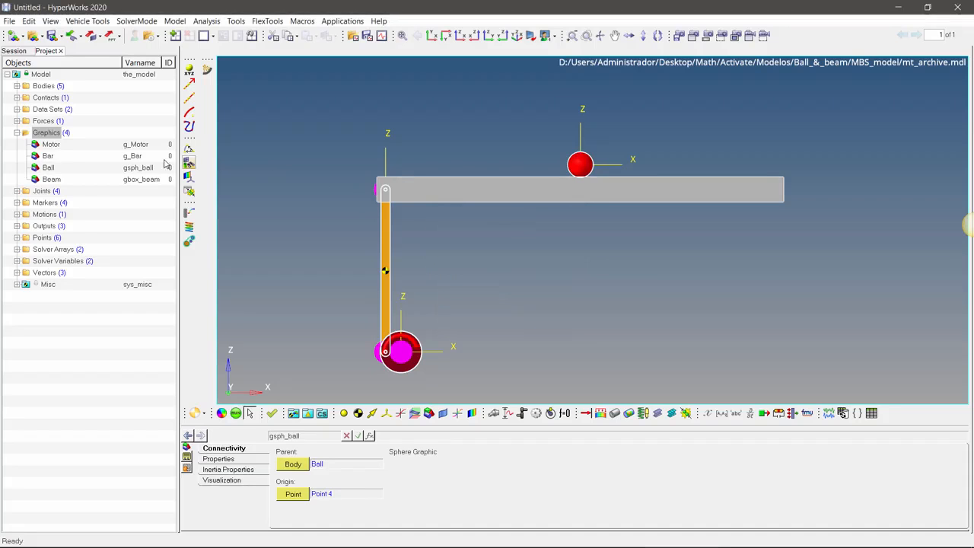
left_click(18, 133)
left_click(10, 20)
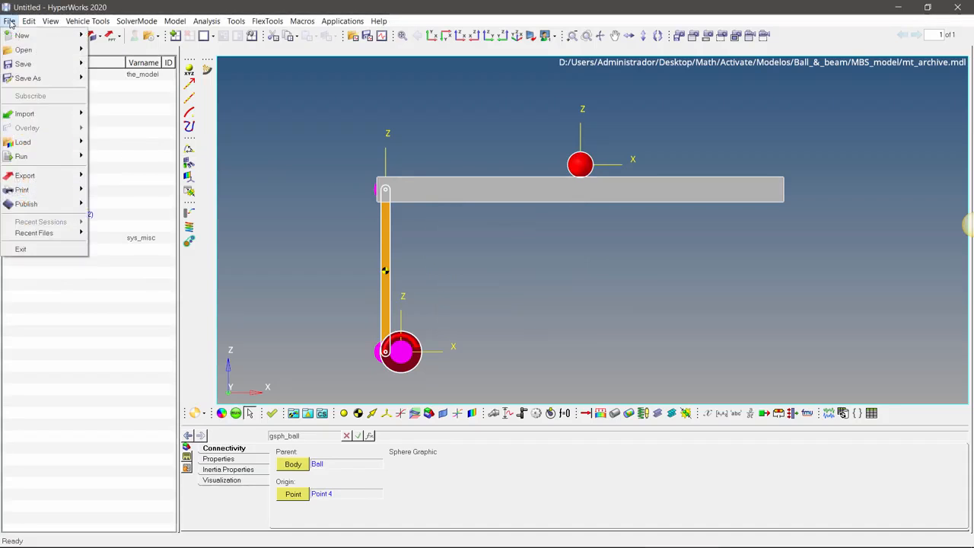
mouse_move(45, 113)
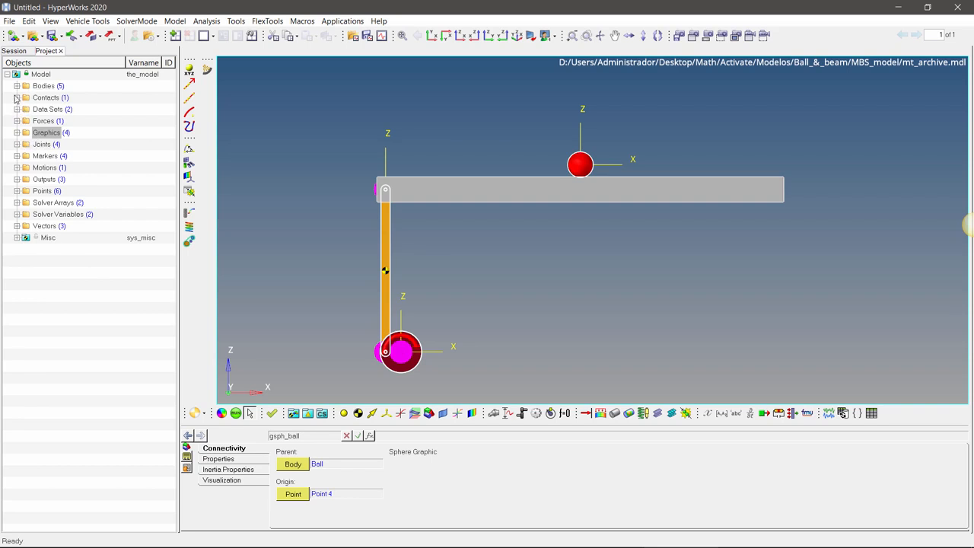
Step: Examine the Motor body's mass and inertia properties
left_click(16, 86)
left_click(47, 132)
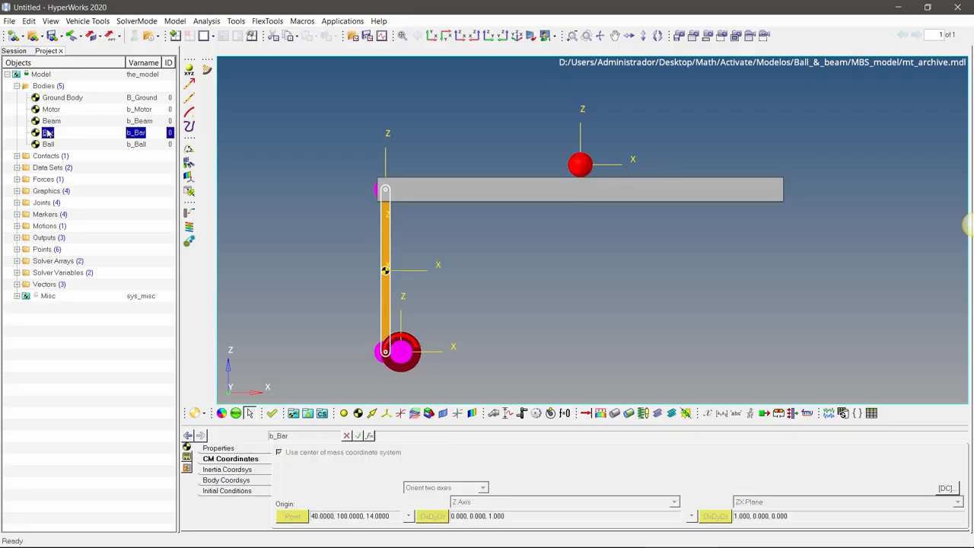
left_click(51, 110)
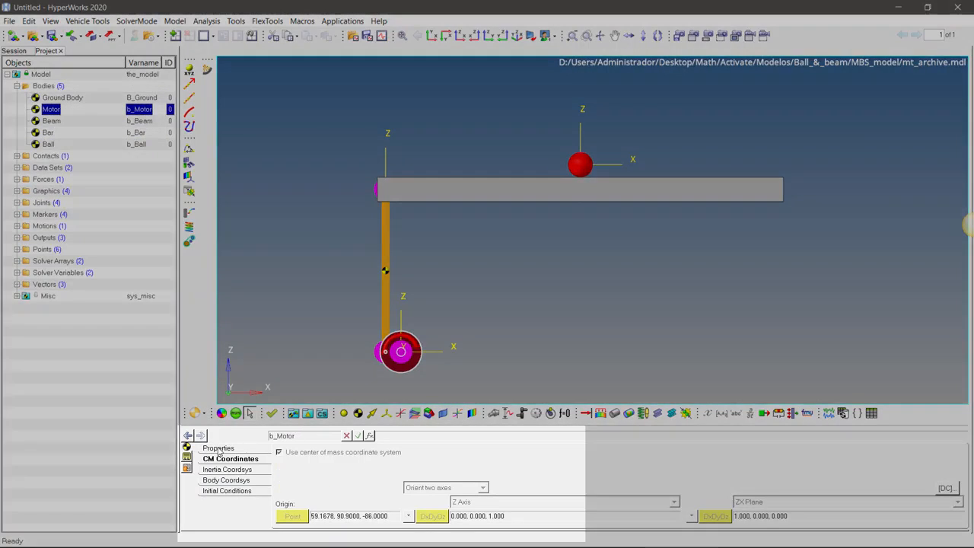
left_click(218, 448)
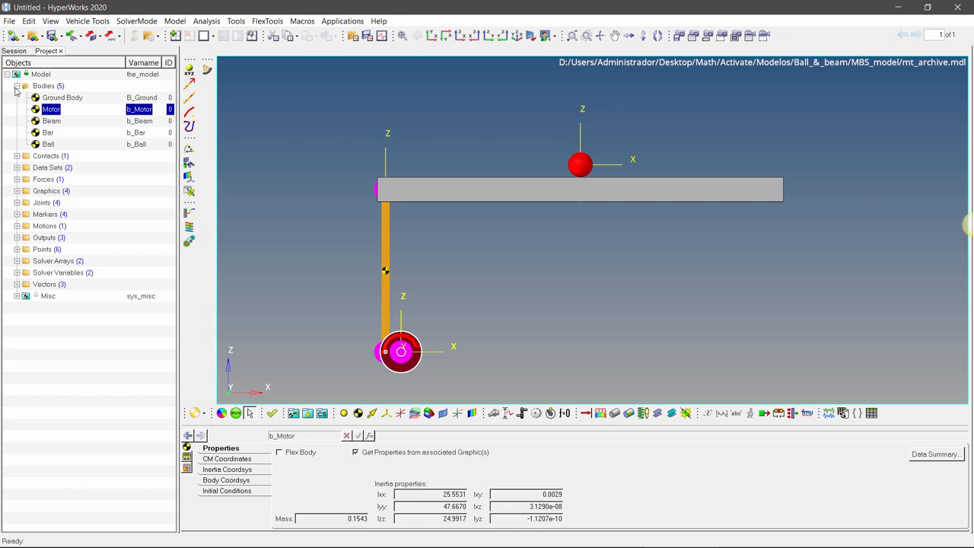
left_click(17, 86)
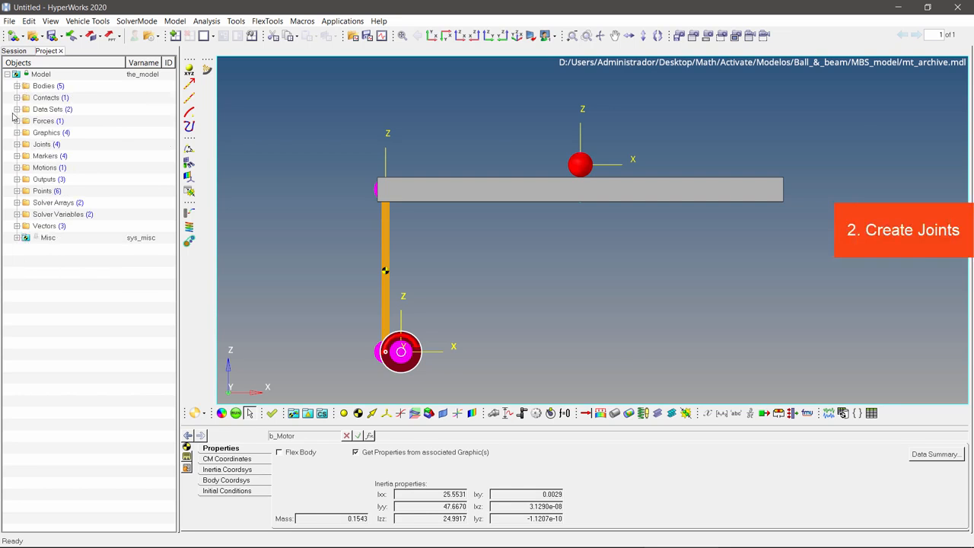
Step: Examine Joint 0's connectivity, the command for adding a joint, and the joints' placement in an isometric view
left_click(17, 144)
left_click(59, 156)
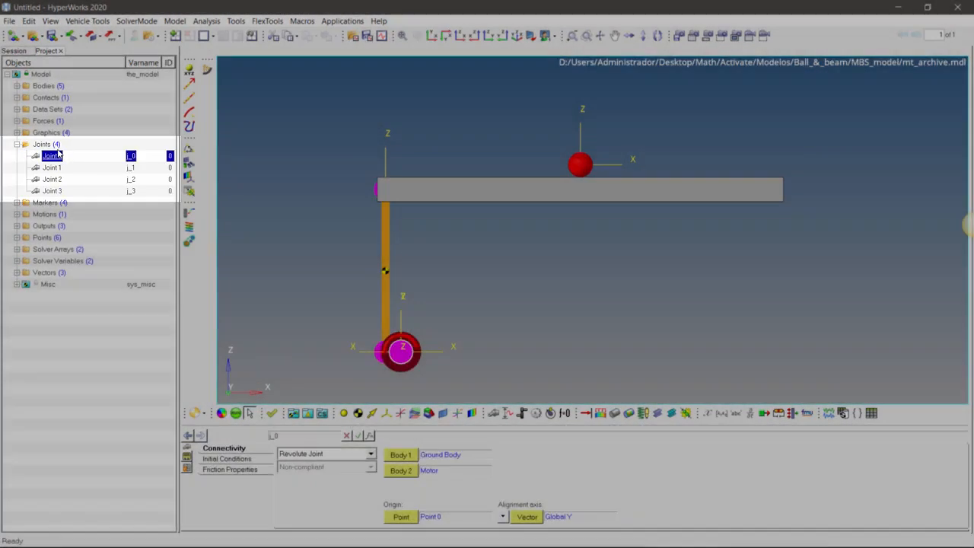
left_click(46, 144)
right_click(54, 145)
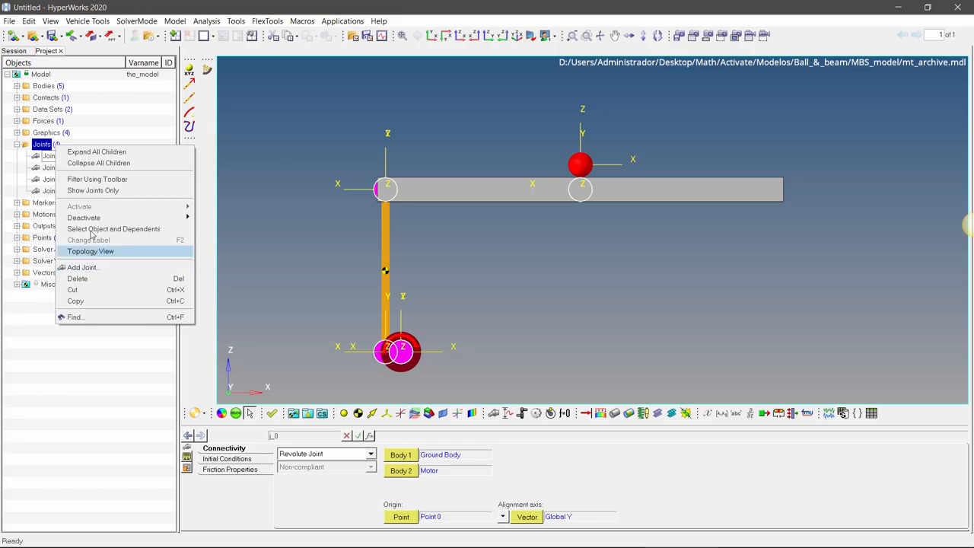
left_click(48, 143)
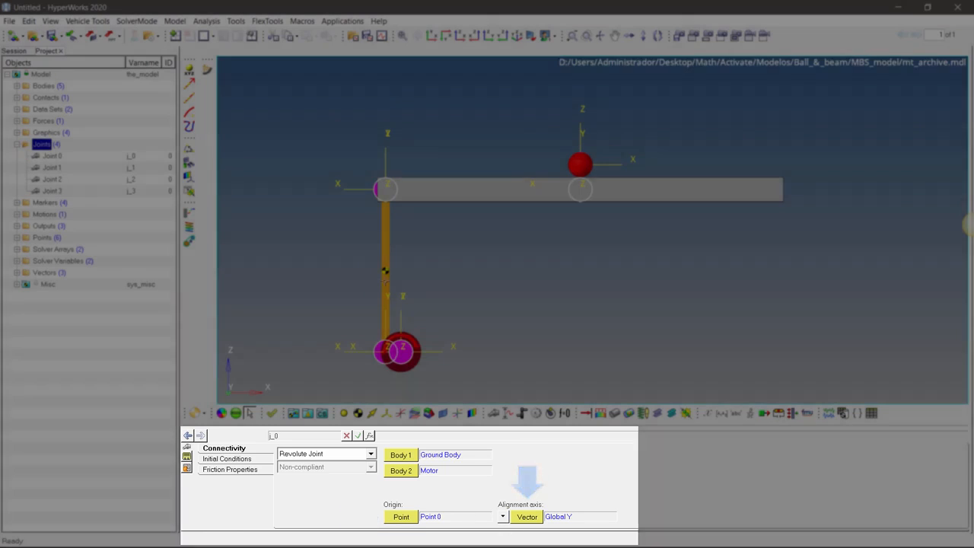
left_click_drag(439, 271, 550, 246)
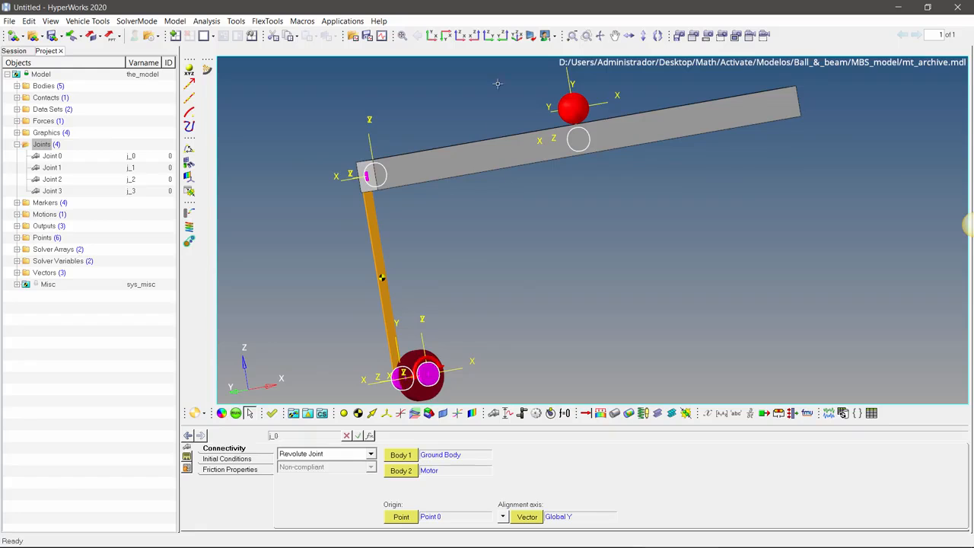
left_click(516, 36)
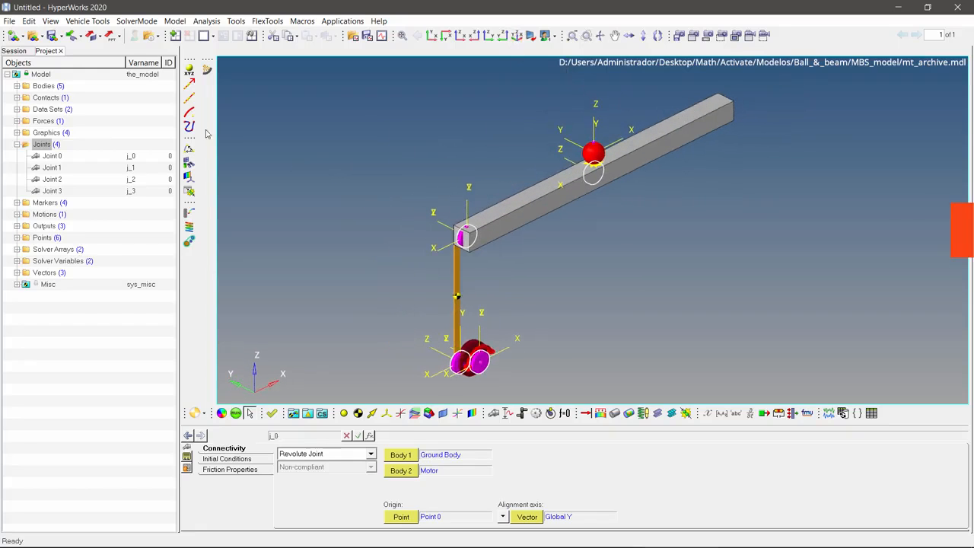
Step: Find the command for adding a motion constraint to the model and examine the motor motion's connectivity and property choice
right_click(63, 73)
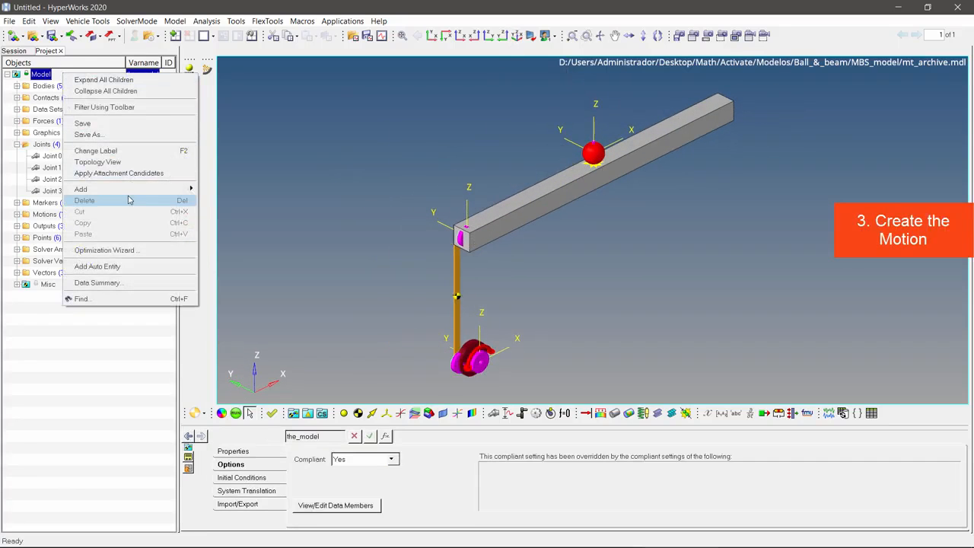
mouse_move(127, 193)
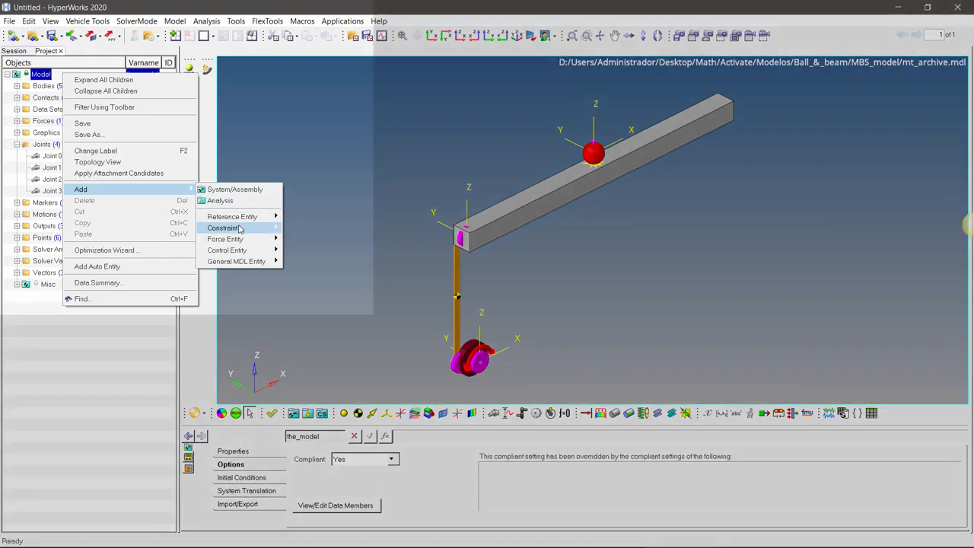
mouse_move(239, 229)
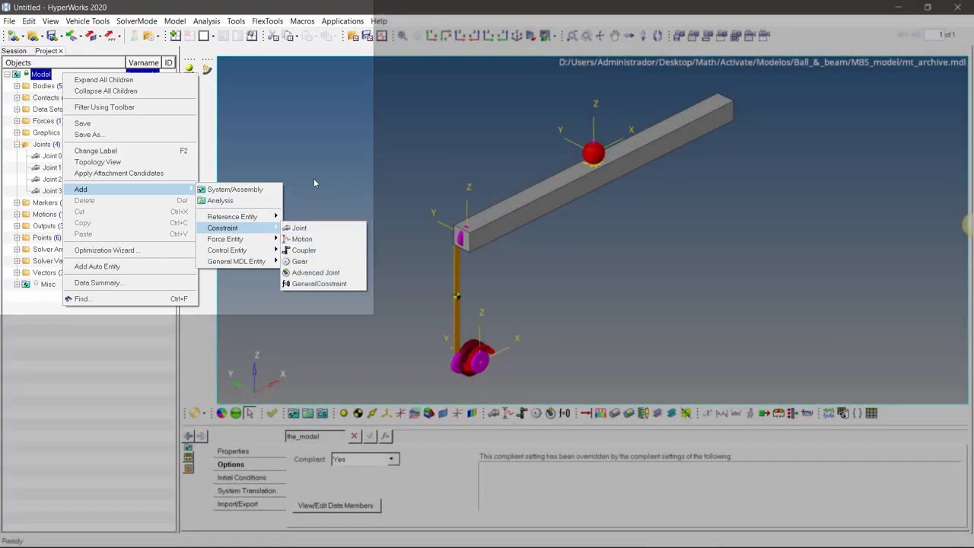
left_click(315, 183)
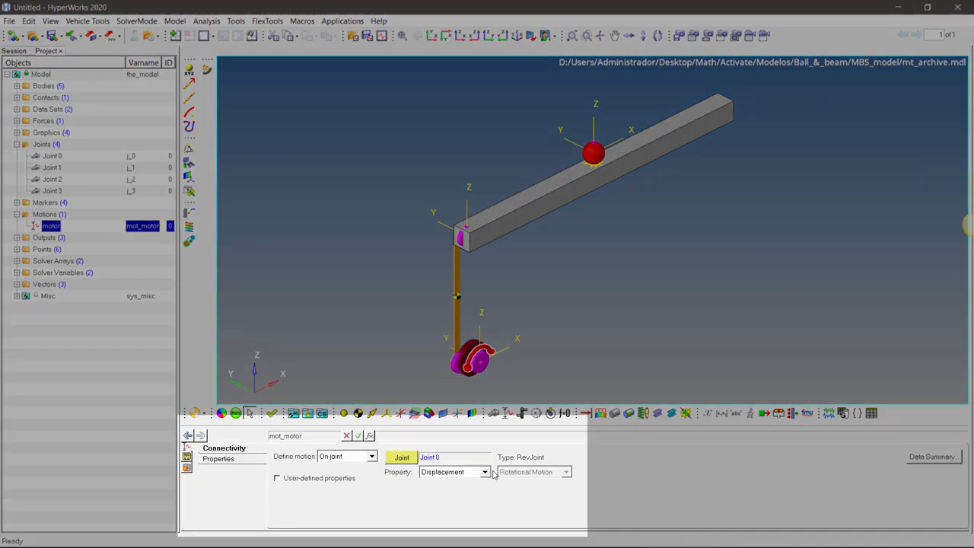
left_click(485, 471)
left_click(485, 473)
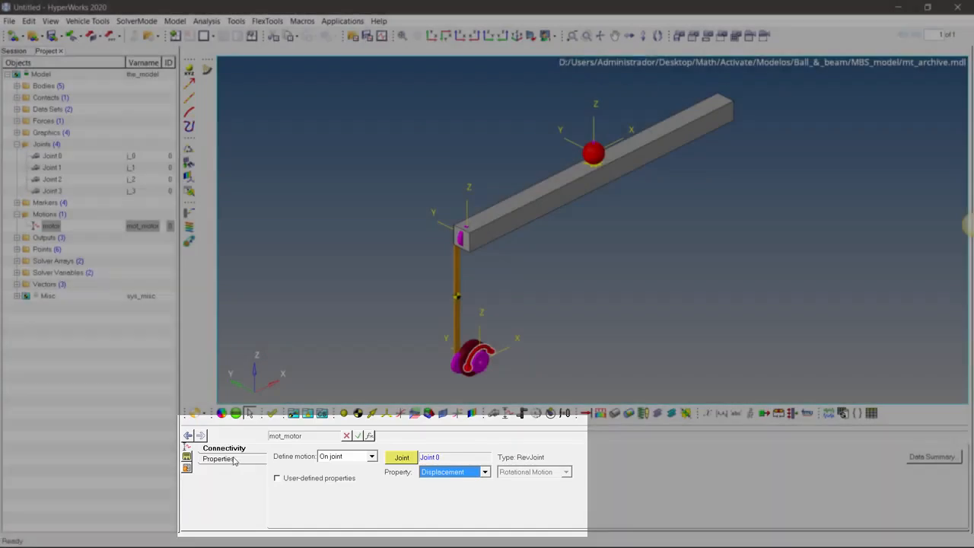
Step: Examine the expression that defines the motor motion and the motion's placement on the motor disc
left_click(233, 460)
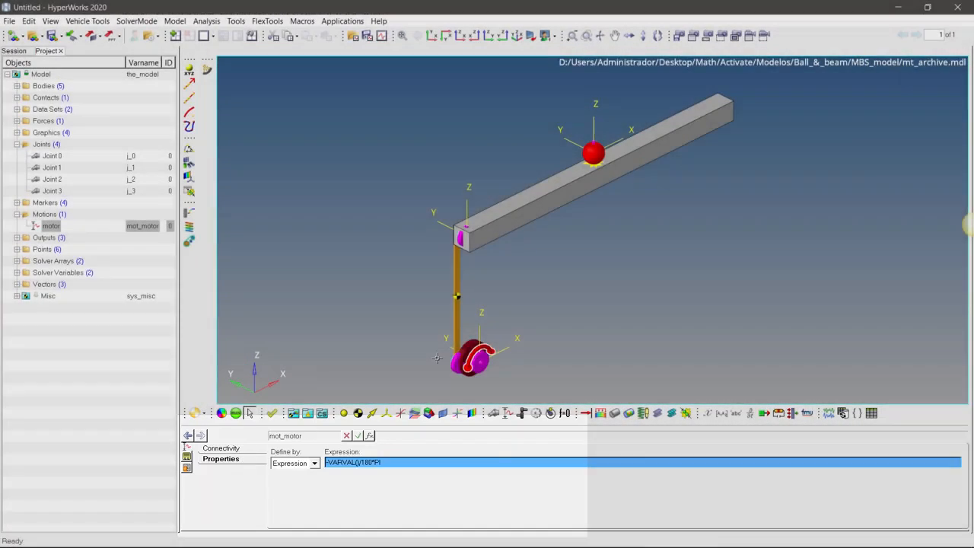
scroll(464, 296, "up", 6)
scroll(533, 289, "up", 3)
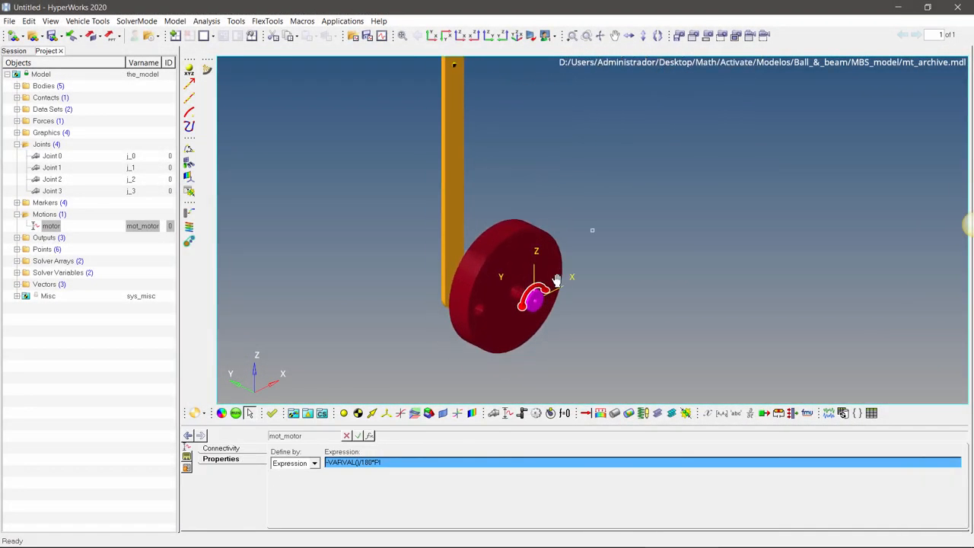
left_click(481, 467)
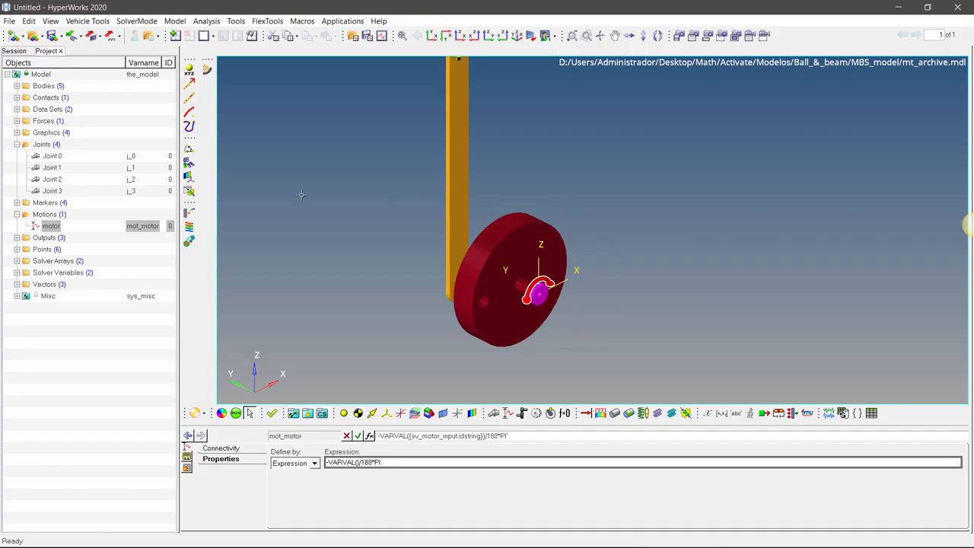
Step: Examine the connectivity of contact C1 and its placement in a close view of the ball on the beam
left_click(17, 214)
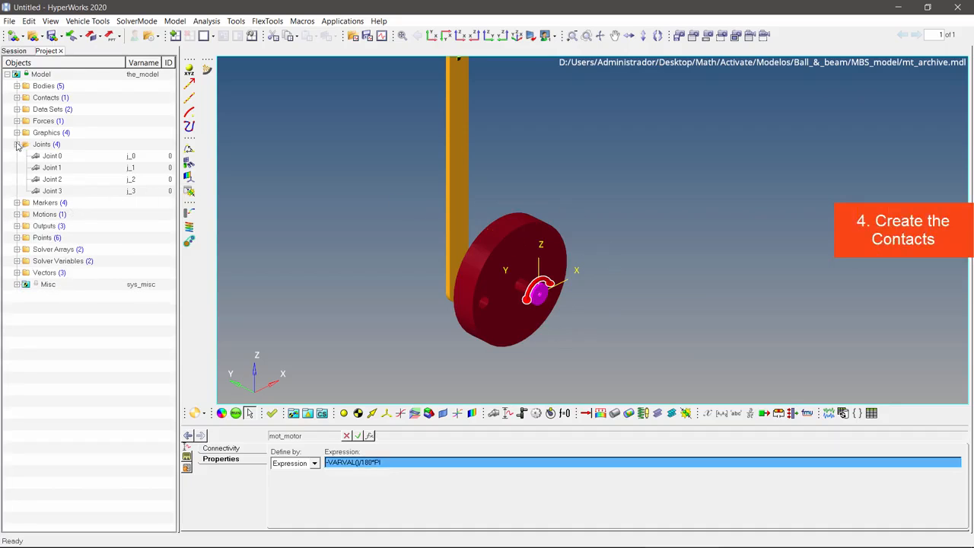
left_click(17, 144)
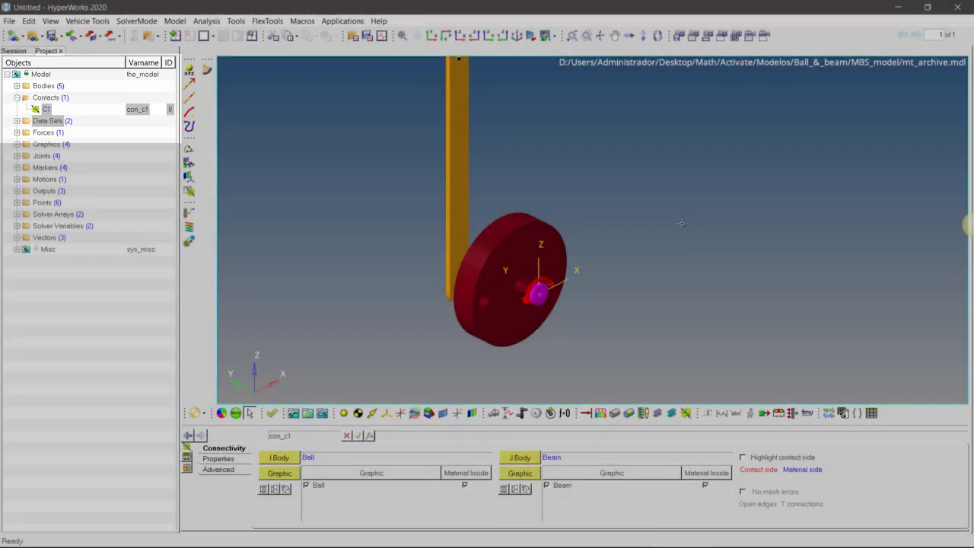
scroll(678, 222, "down", 6)
left_click_drag(668, 207, 629, 274)
scroll(587, 234, "up", 6)
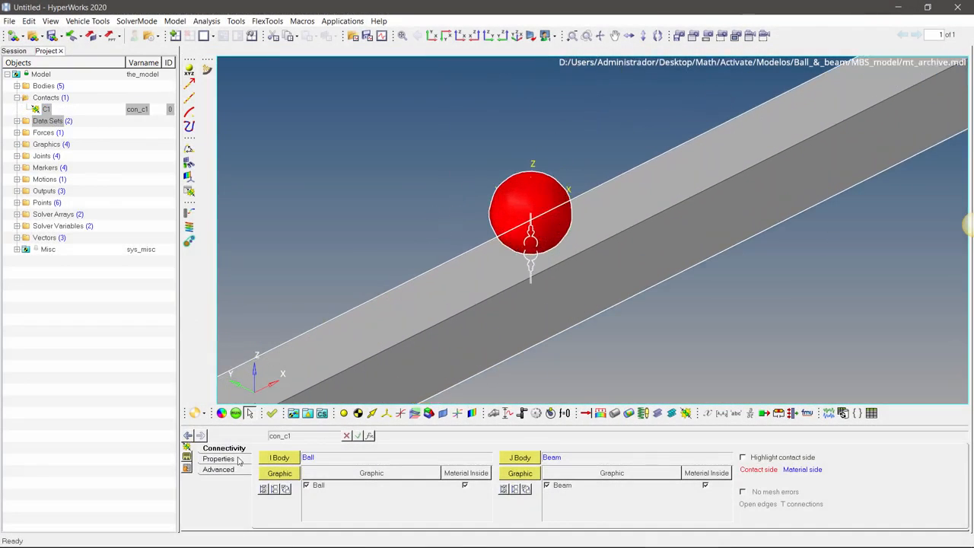
Step: Examine the normal force and friction force properties of contact C1
left_click(228, 461)
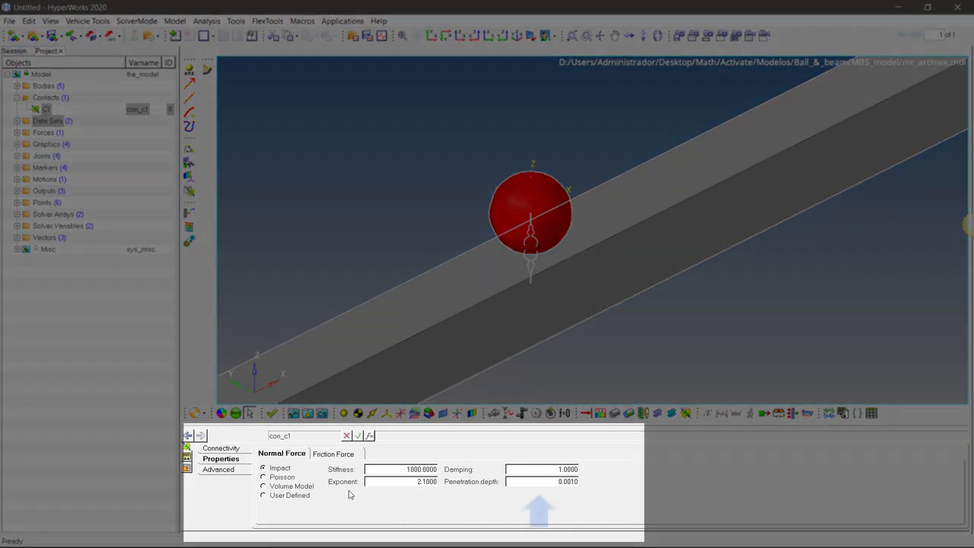
left_click(323, 454)
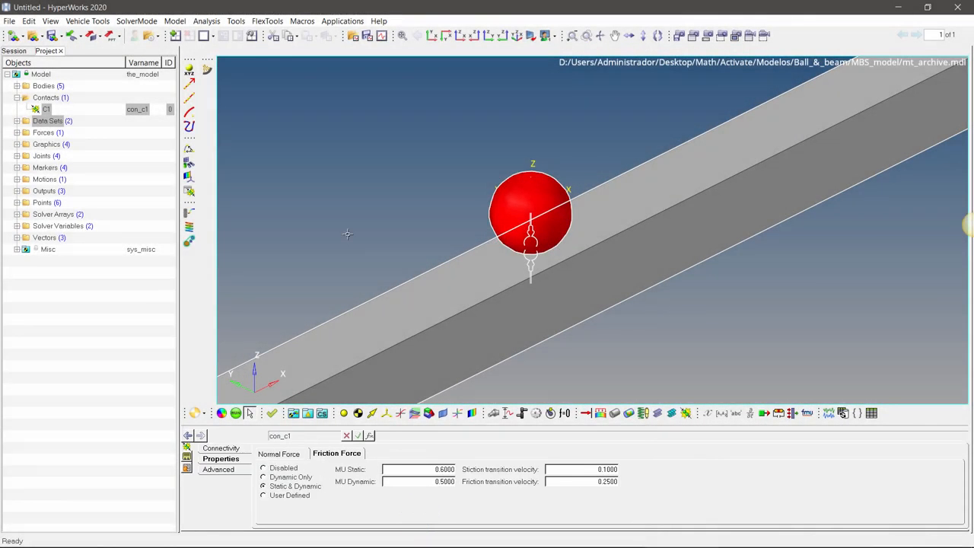
key("f")
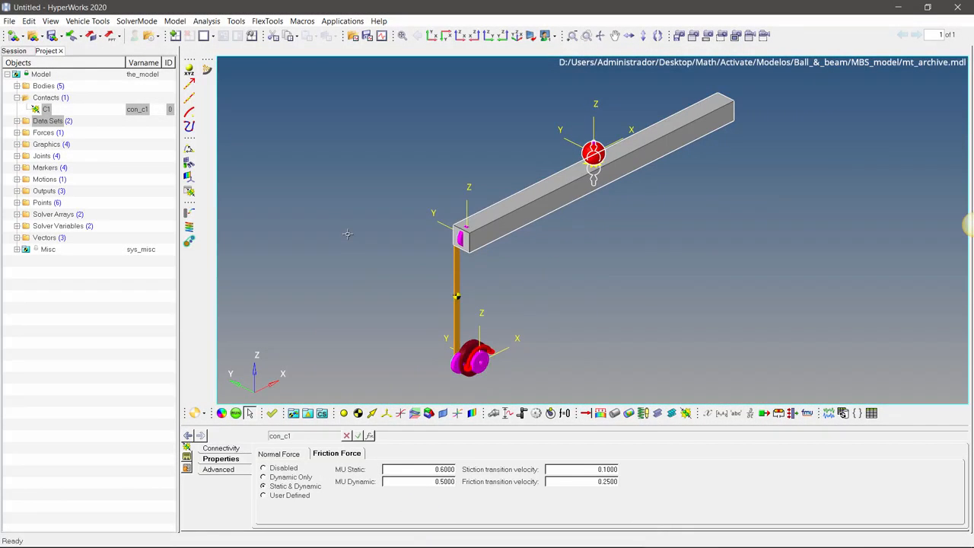
left_click(16, 98)
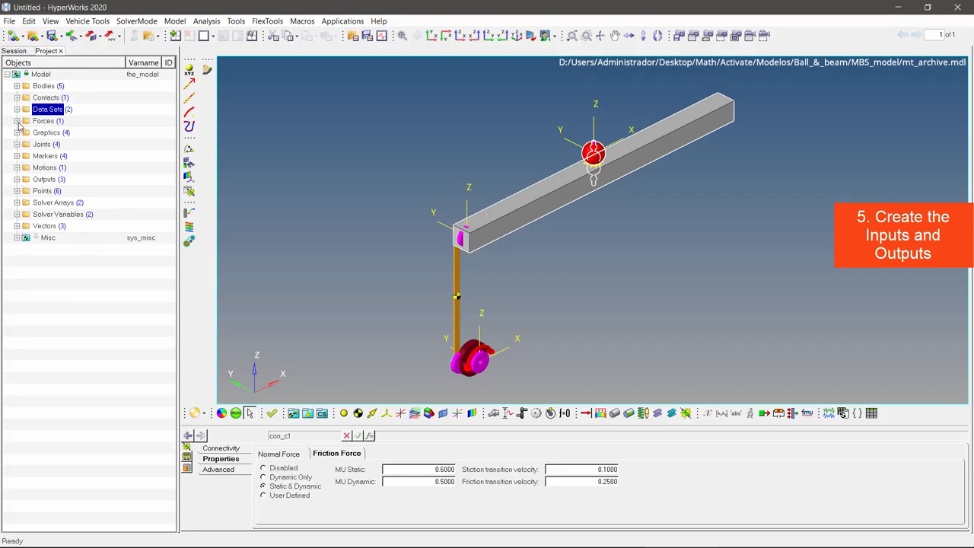
Step: Examine the solver arrays list, the Motor - Input solver variable and the full expression of the Ball - Displacement variable
left_click(17, 202)
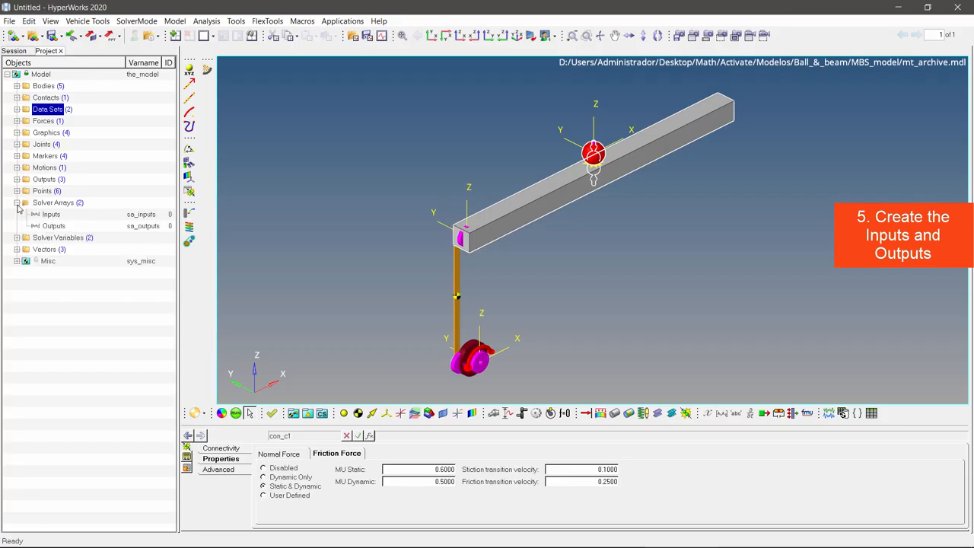
left_click(16, 238)
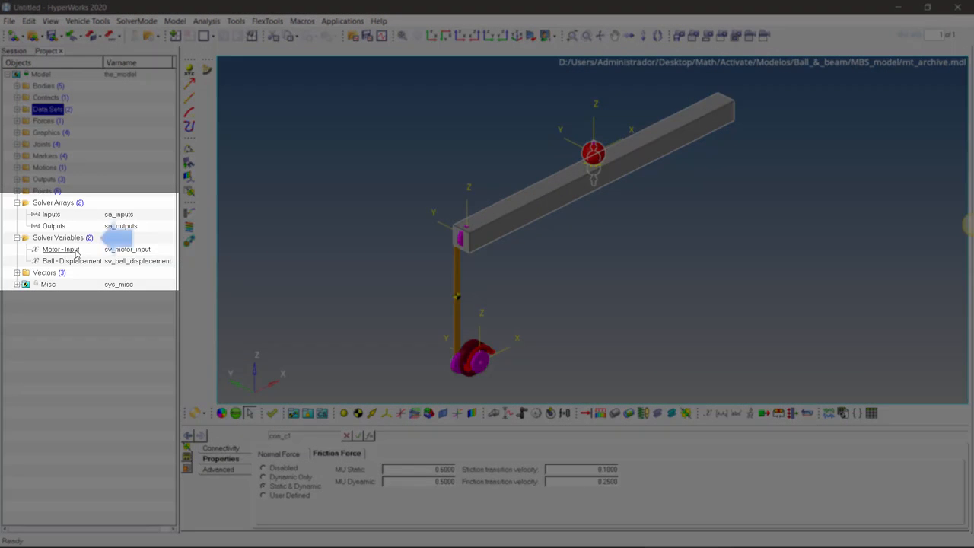
left_click(76, 251)
left_click(77, 239)
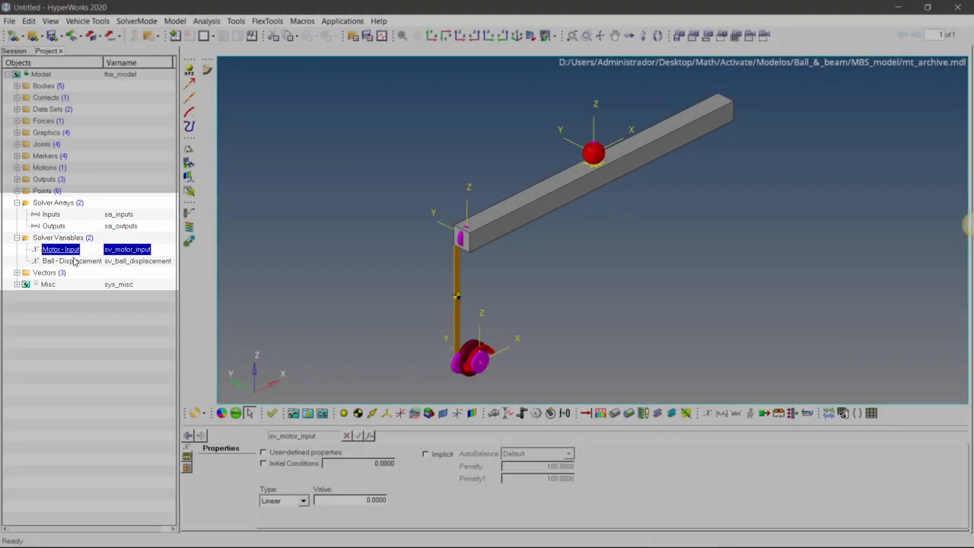
left_click(74, 260)
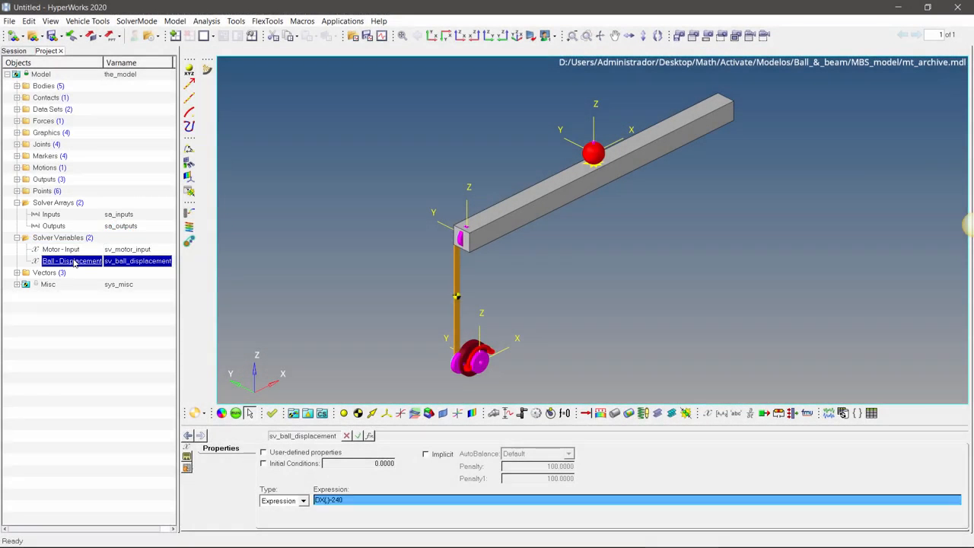
left_click(371, 501)
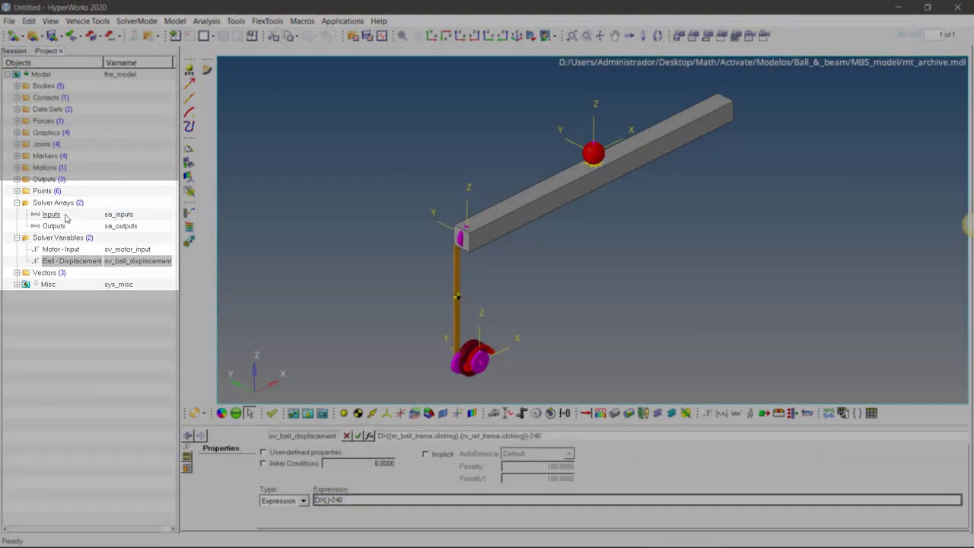
Step: Examine the array type and assigned solver variable of the Inputs and Outputs solver arrays
left_click(57, 215)
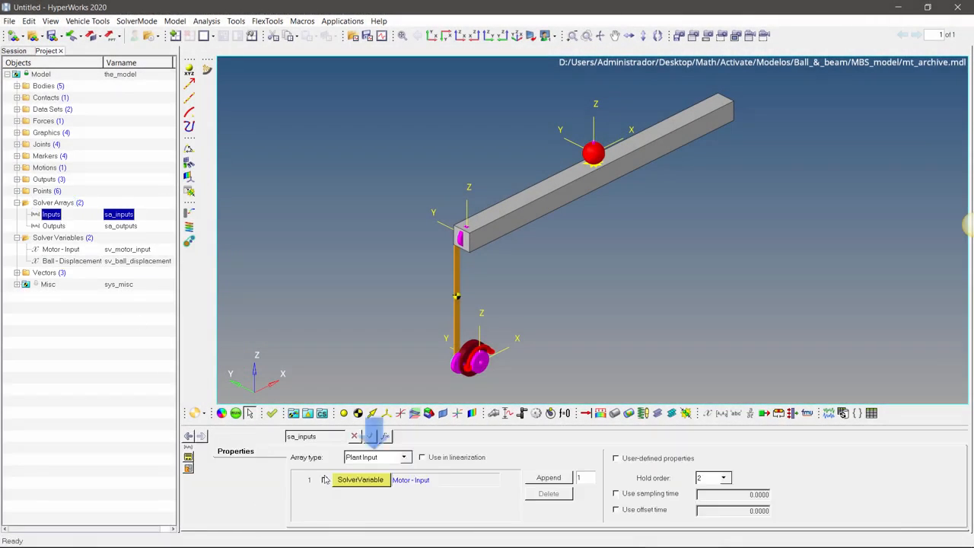
left_click(404, 458)
left_click(404, 459)
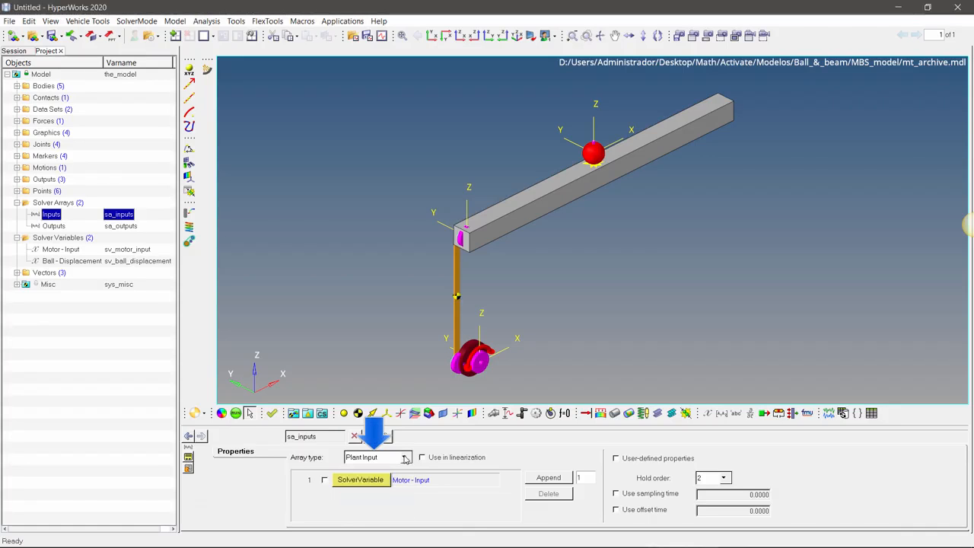
left_click(86, 228)
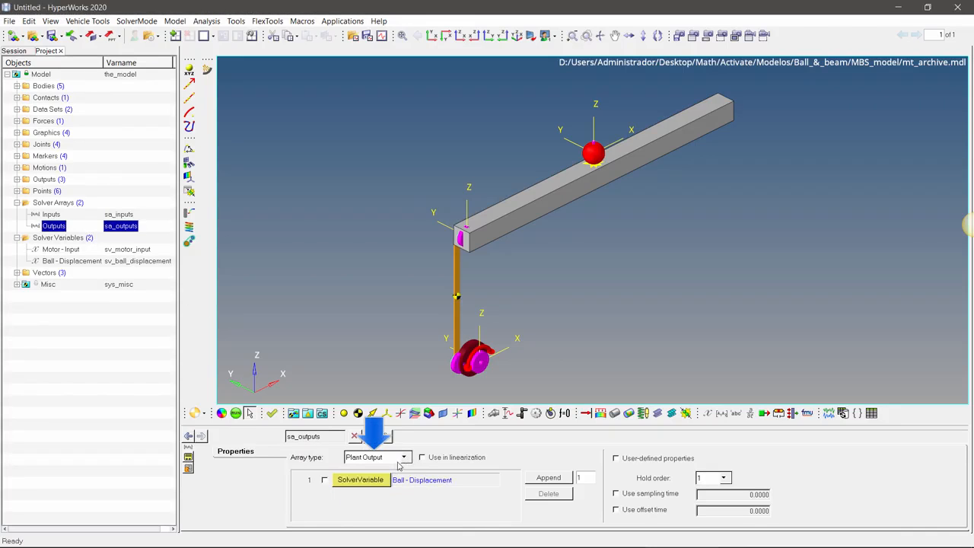
left_click(404, 457)
left_click(403, 458)
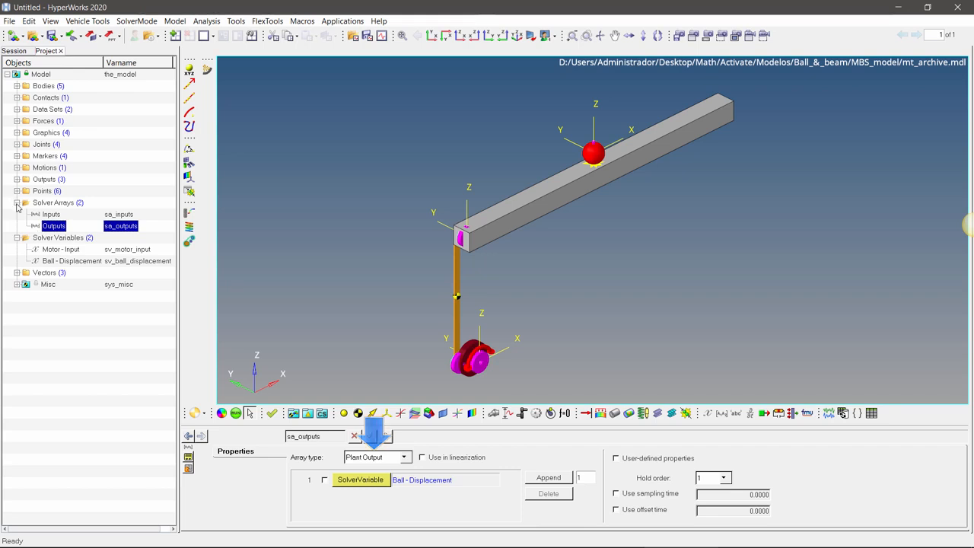
left_click(17, 203)
left_click(17, 215)
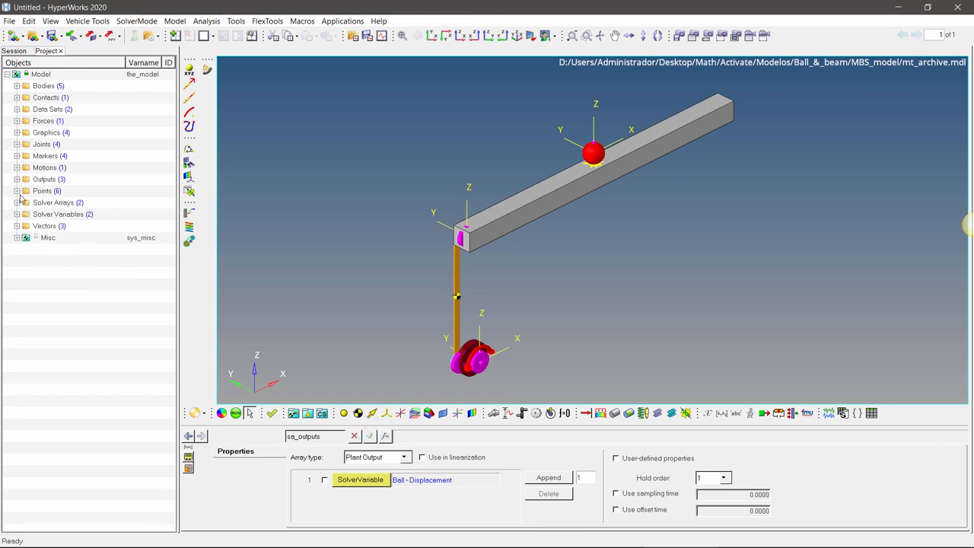
Step: Check which solver variable the motor motion's full expression refers to against the solver variables list
left_click(17, 167)
left_click(50, 179)
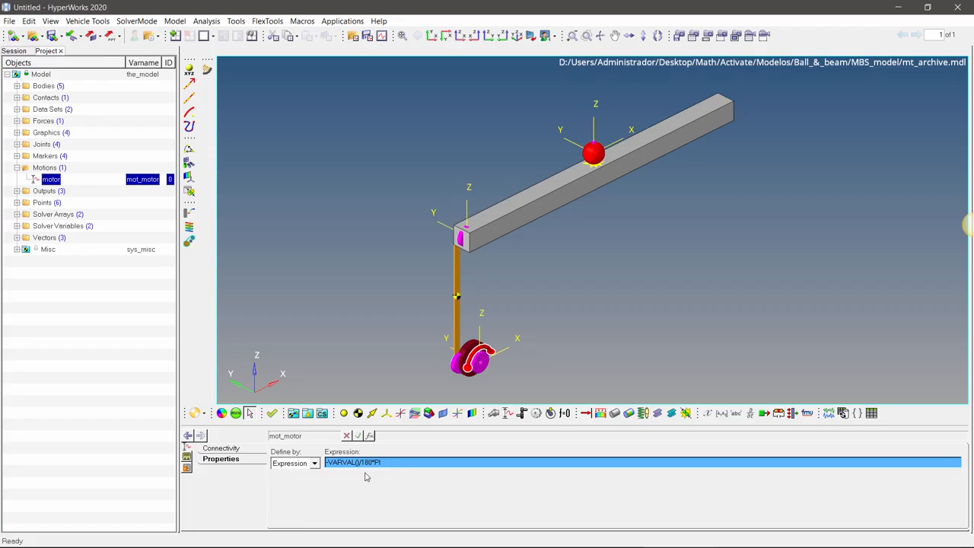
left_click(387, 463)
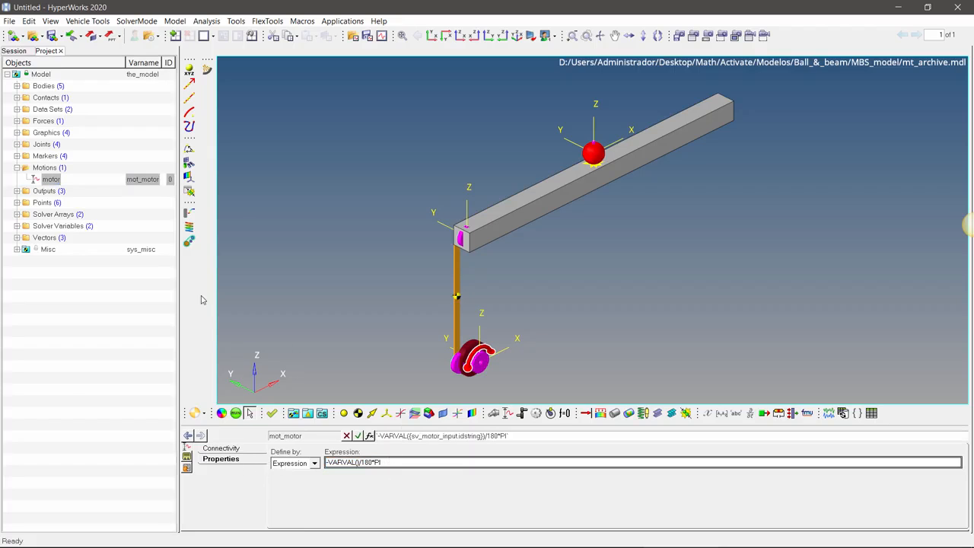
left_click(17, 226)
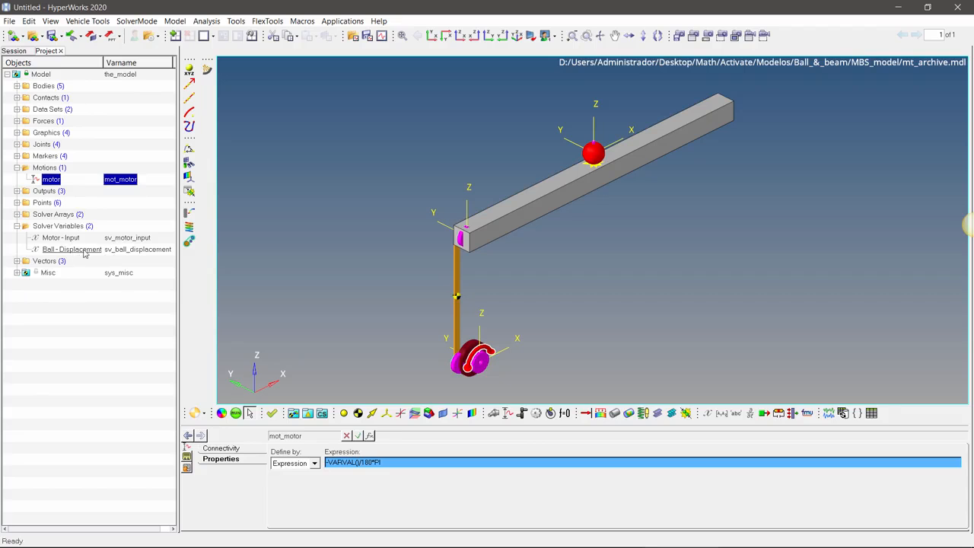
left_click(17, 226)
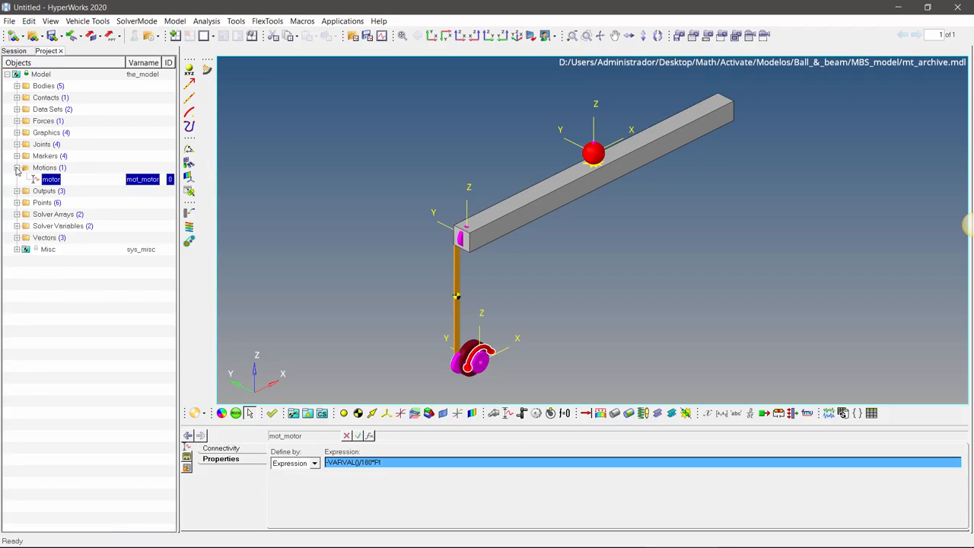
left_click(17, 168)
Step: Examine the Motor - Velocity output and the measure types offered for it, keeping Velocity
left_click(16, 179)
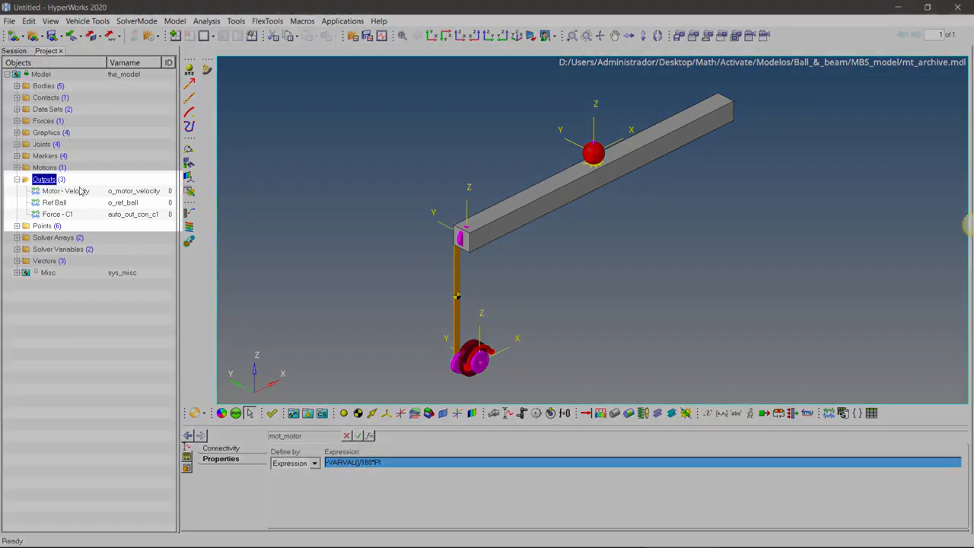
left_click(61, 191)
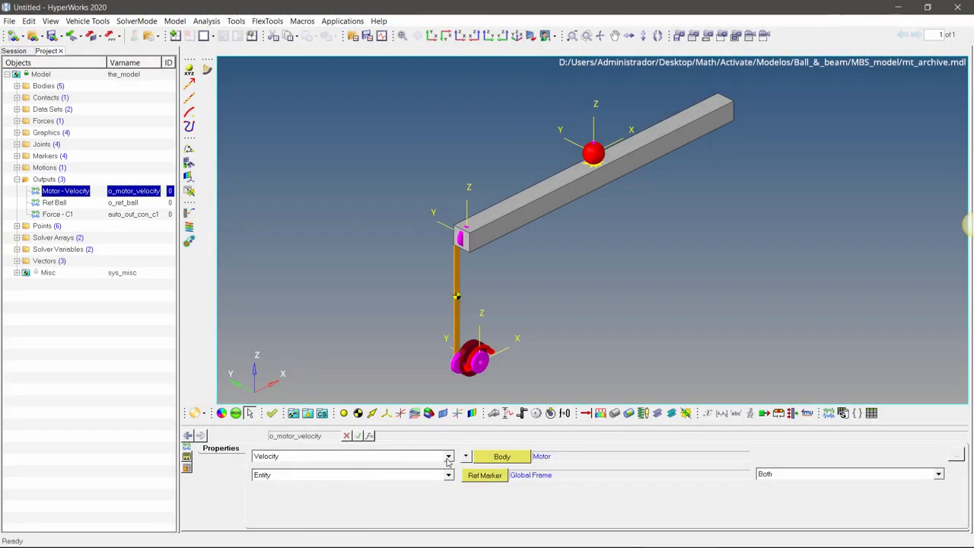
left_click(448, 456)
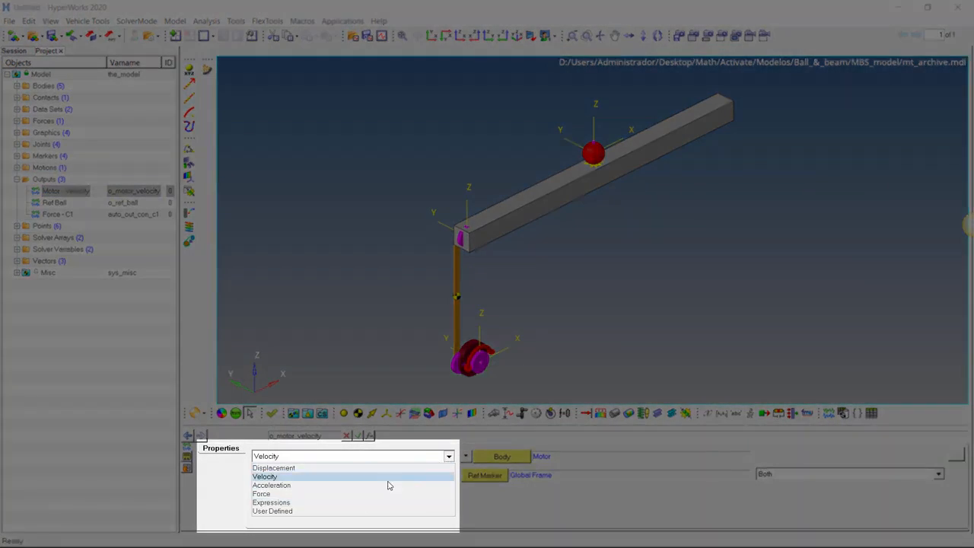
left_click(389, 481)
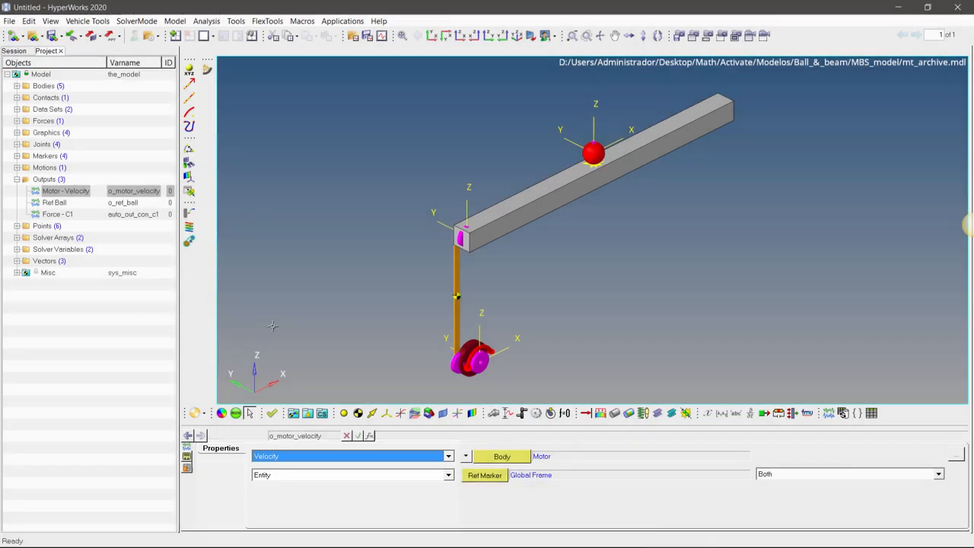
Step: Examine the full F2 expression of the Ref Ball output
left_click(83, 203)
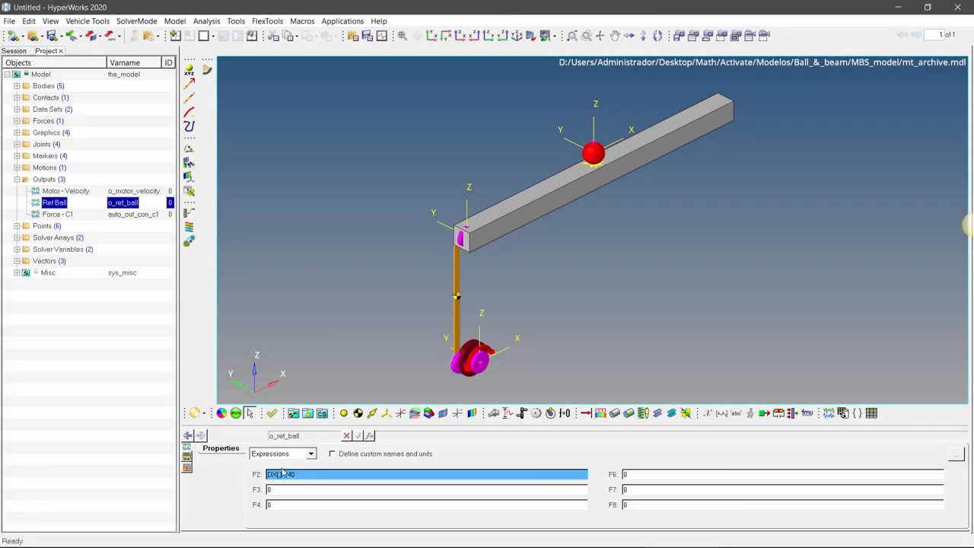
left_click(315, 476)
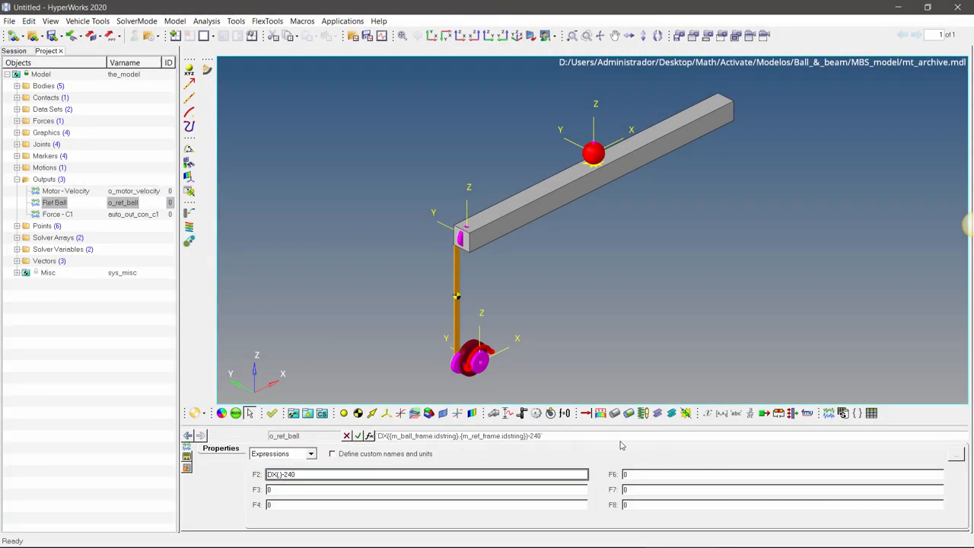
left_click(545, 439)
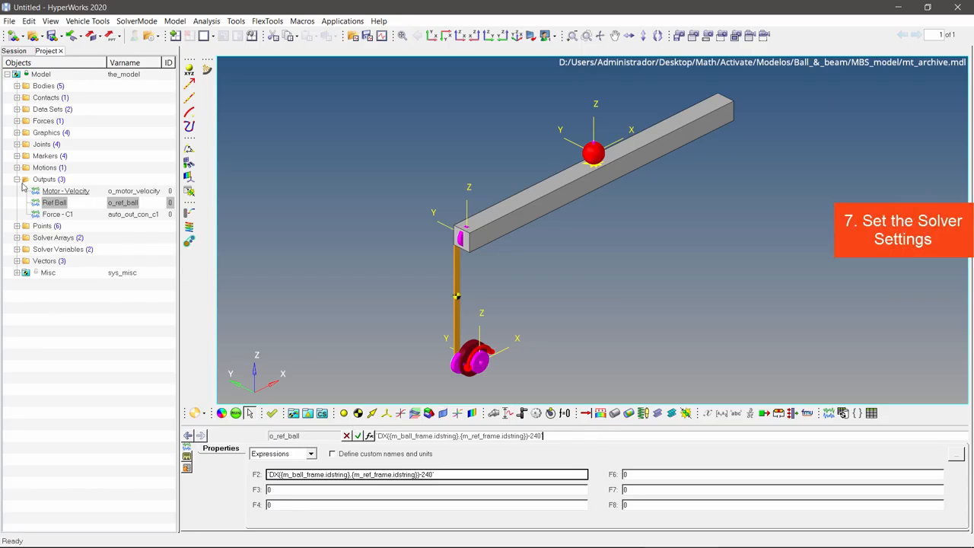
Step: Examine the run setup's simulation type, end time and print interval, plus the integrator options in the transient simulation settings
left_click(17, 180)
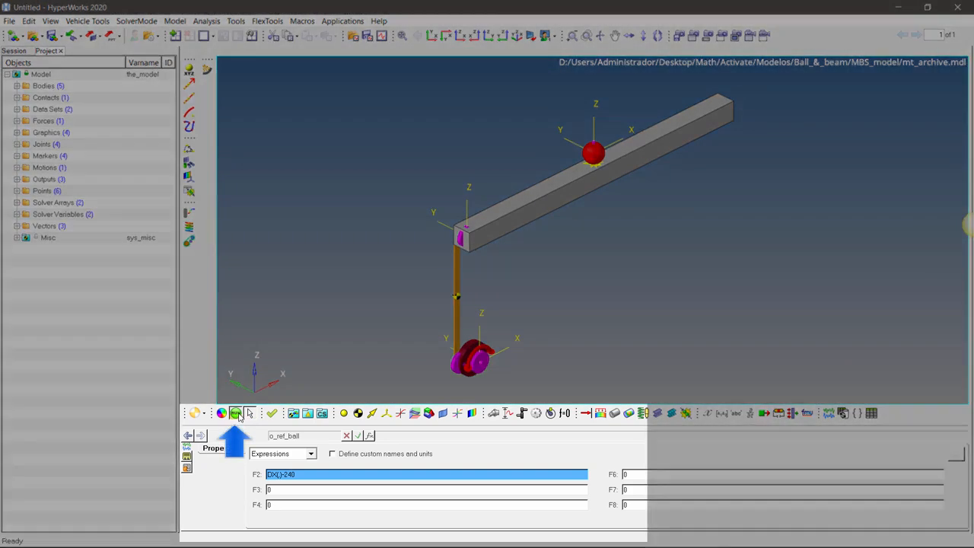
left_click(236, 412)
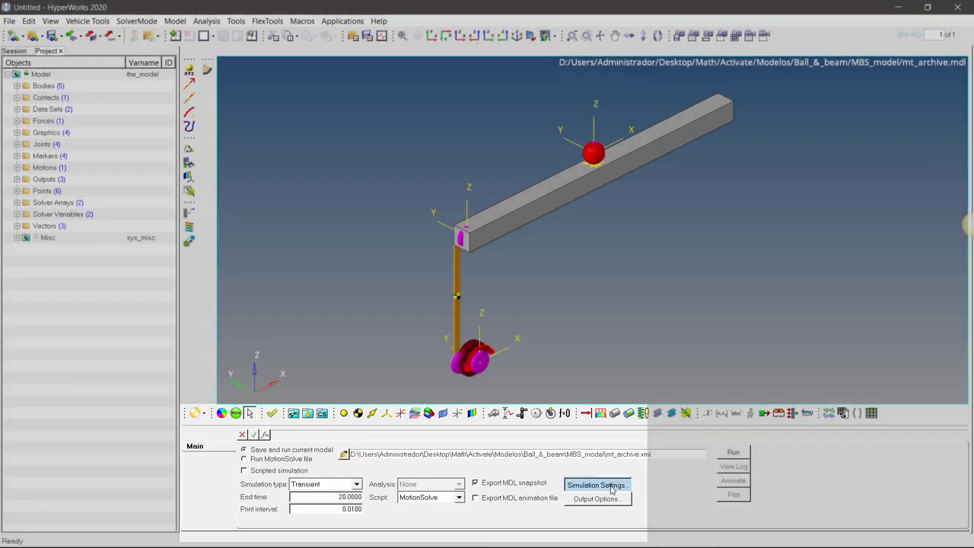
left_click(595, 483)
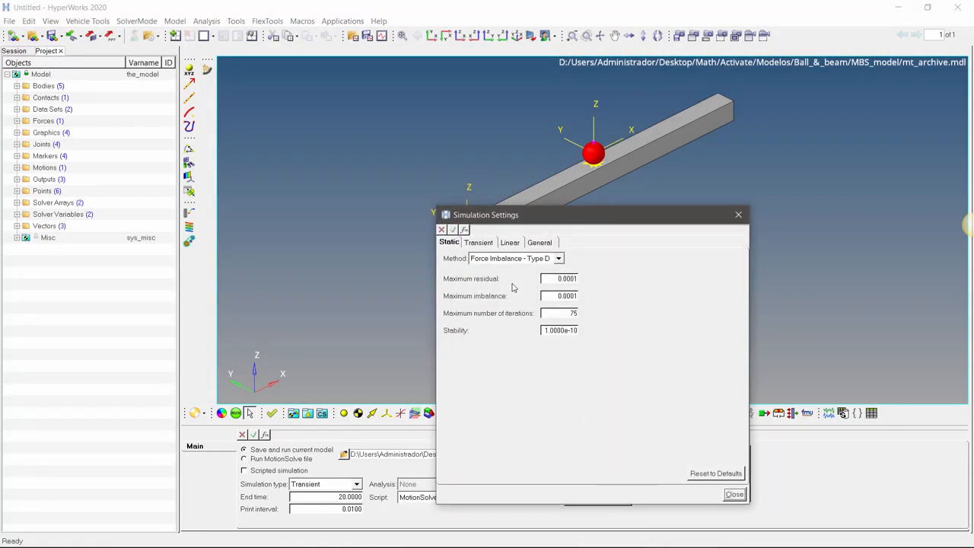
left_click(478, 242)
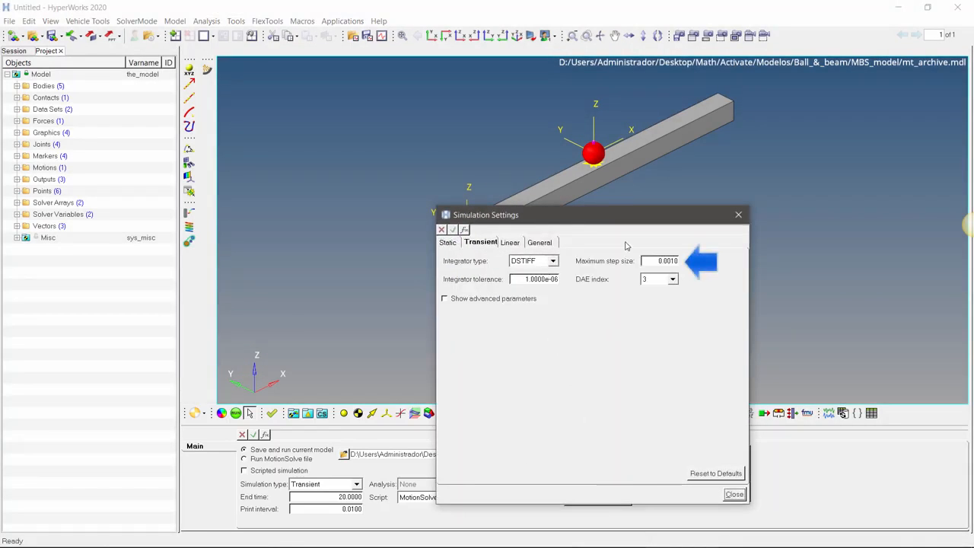
left_click(737, 217)
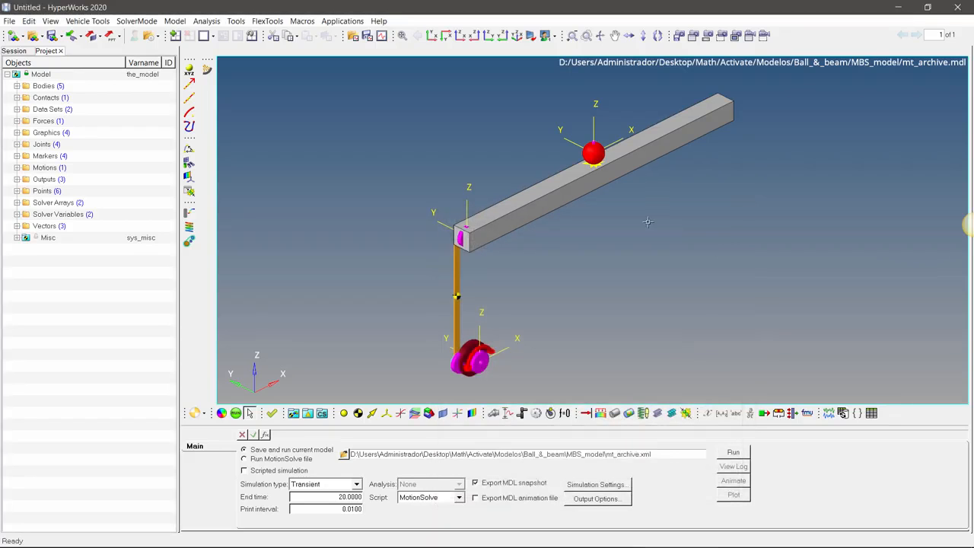
Step: Export the ball-and-beam model as a solver deck
left_click(9, 21)
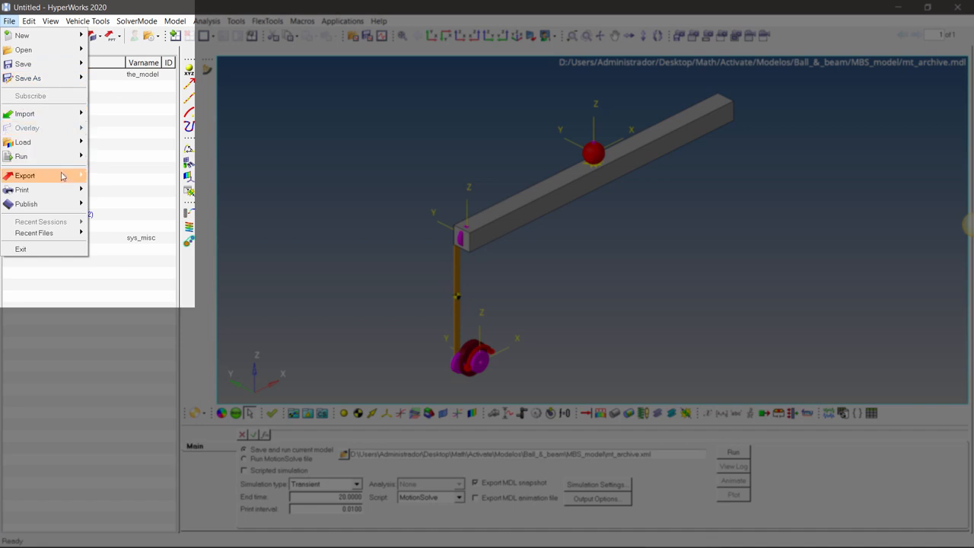
mouse_move(65, 178)
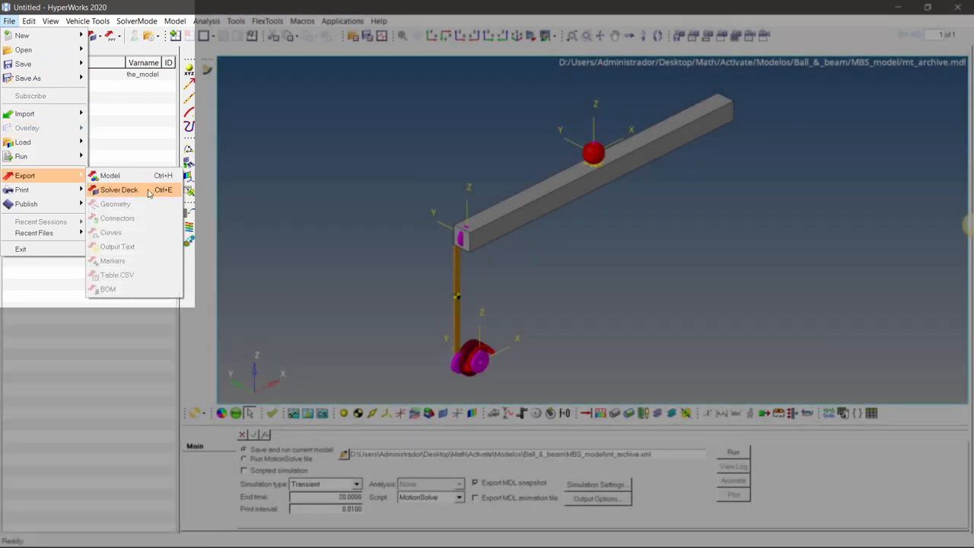
left_click(148, 191)
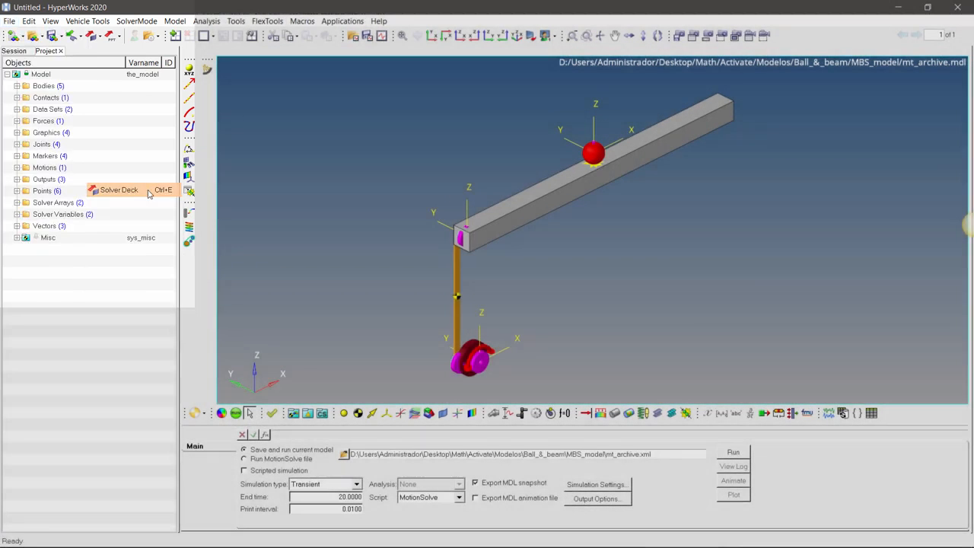
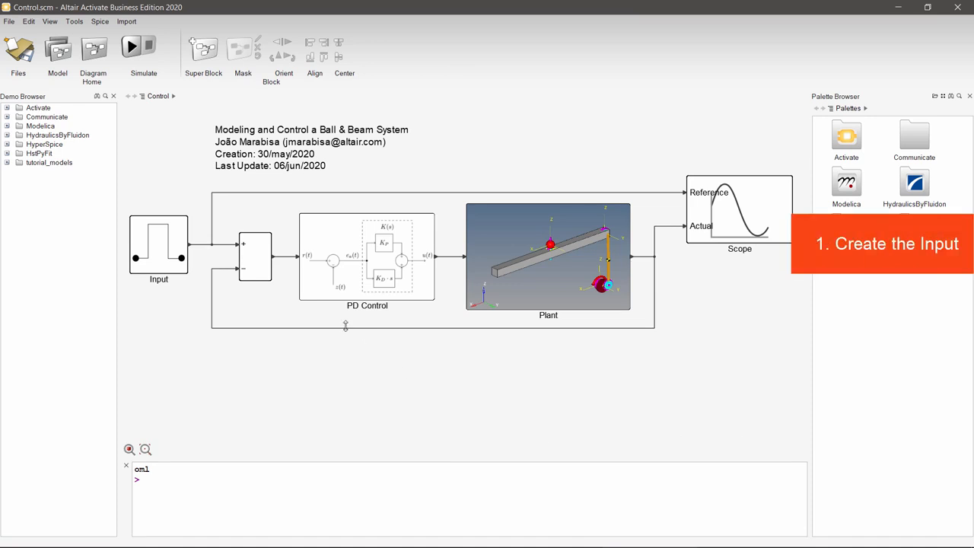
Step: In Altair Activate, open the Input super block of the Control diagram and show the SignalGenerators block palette
double_click(156, 264)
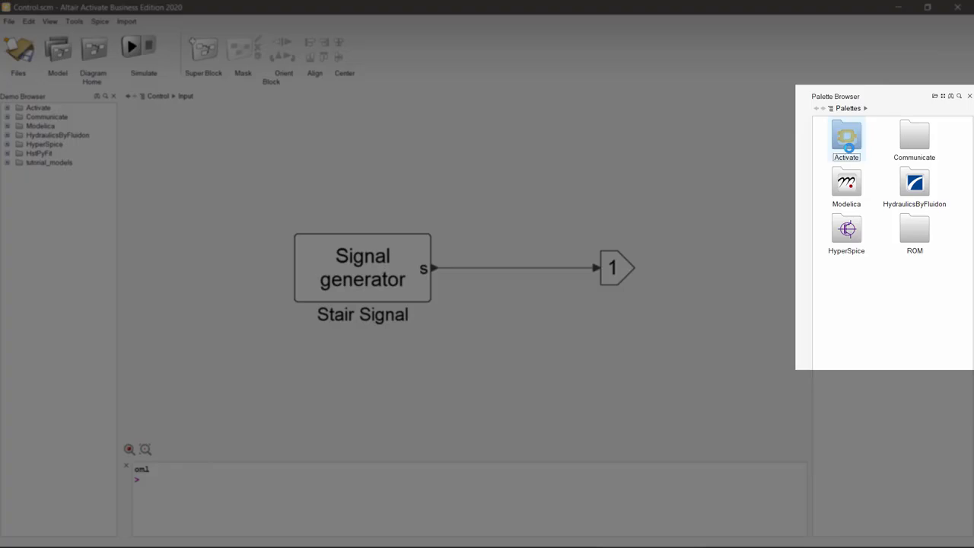
double_click(848, 148)
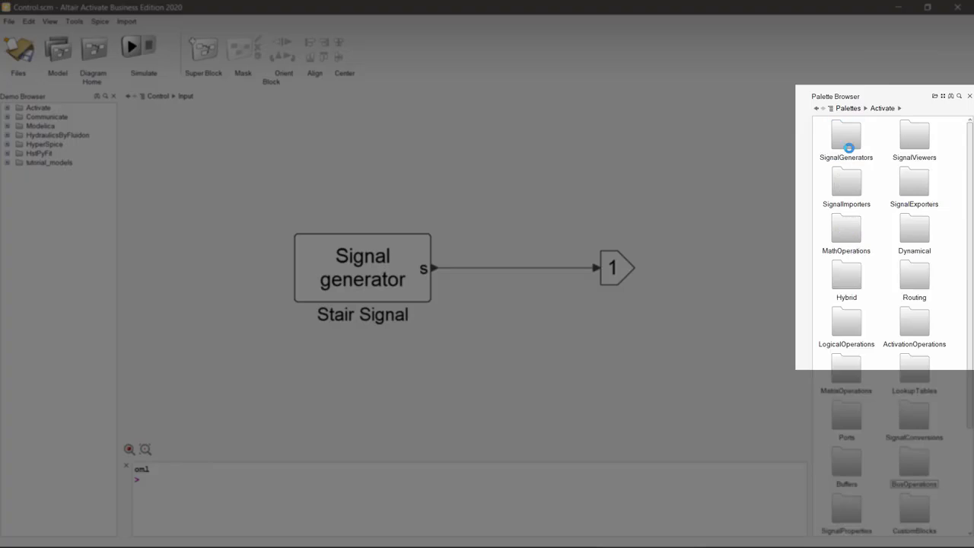
double_click(848, 145)
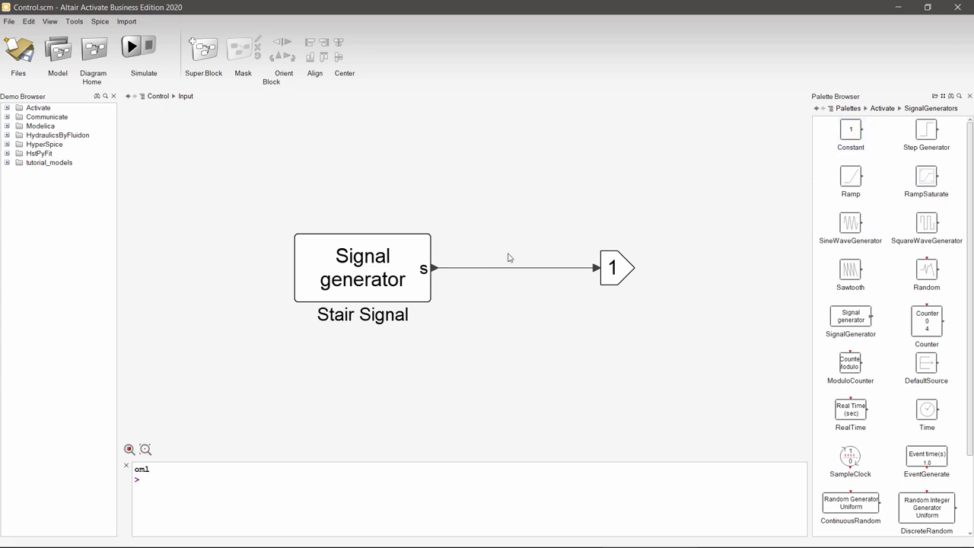
Step: Examine the Stair Signal generator's time instants, output values and advanced method settings, leaving them as they are
left_click(391, 278)
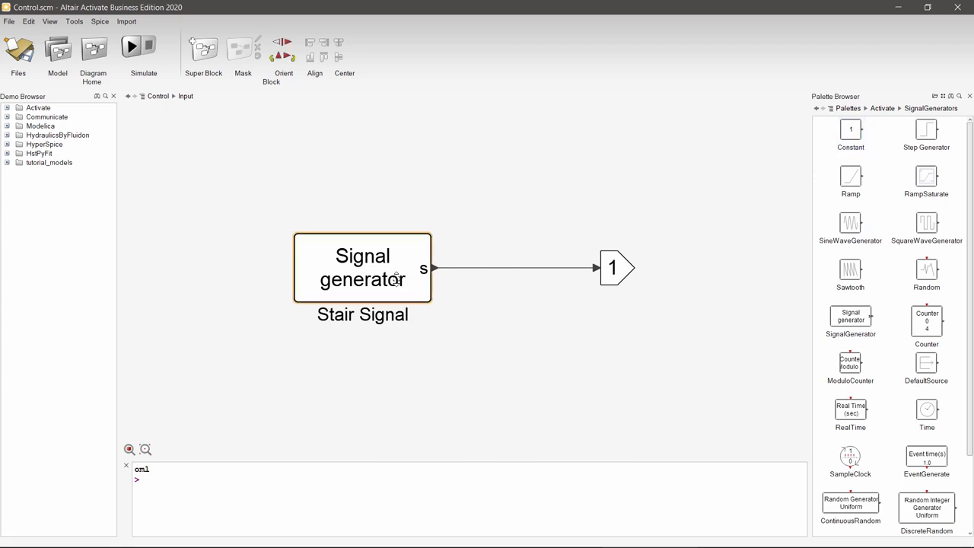
right_click(392, 278)
left_click(421, 278)
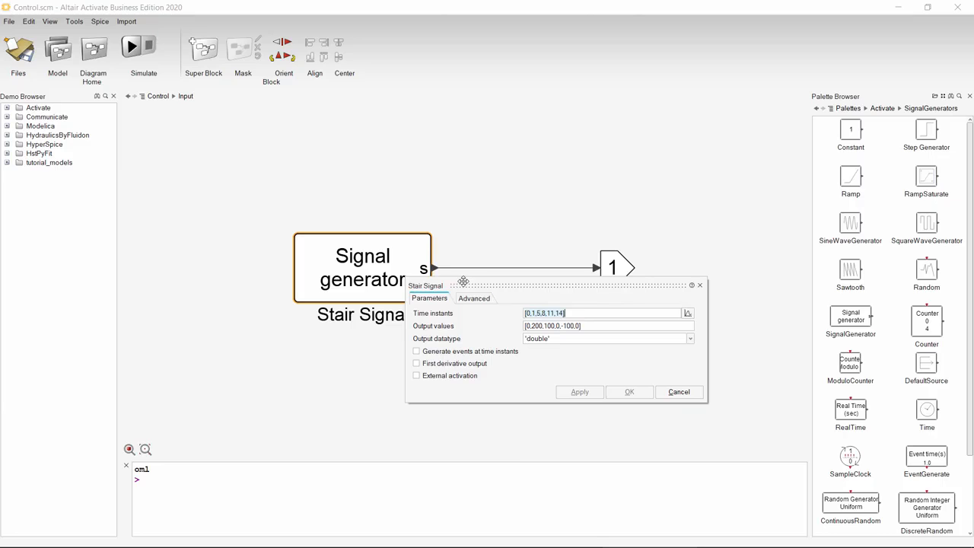
left_click_drag(468, 285, 529, 324)
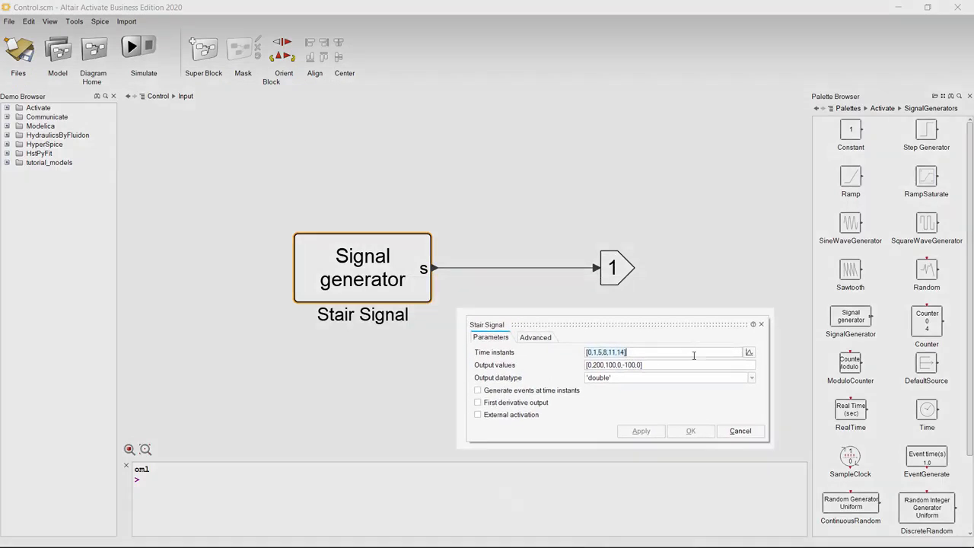
left_click(673, 354)
left_click(671, 365)
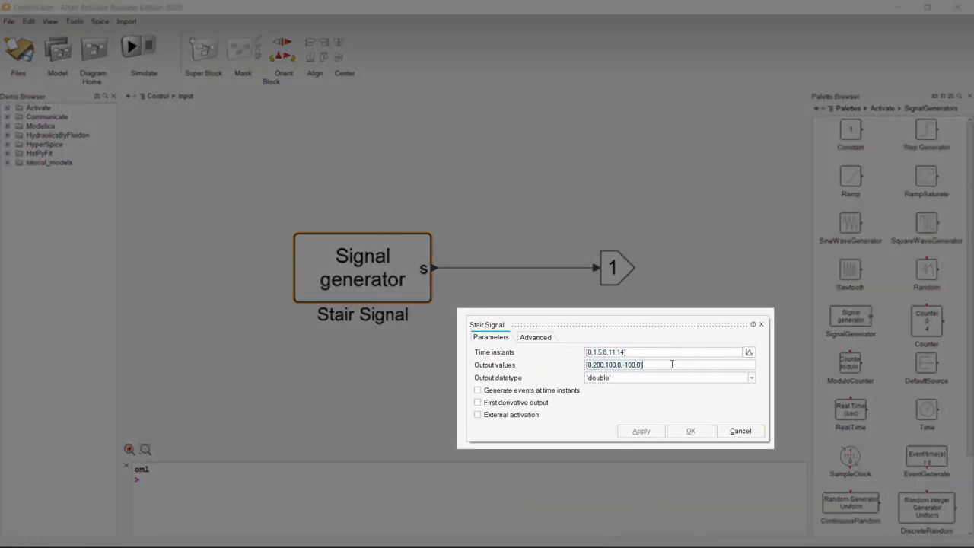
left_click(540, 339)
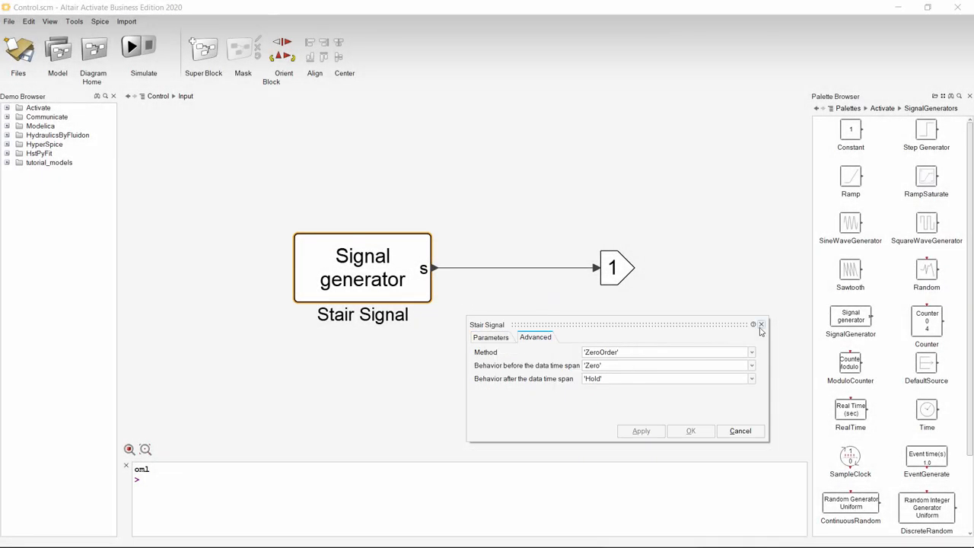
left_click(760, 325)
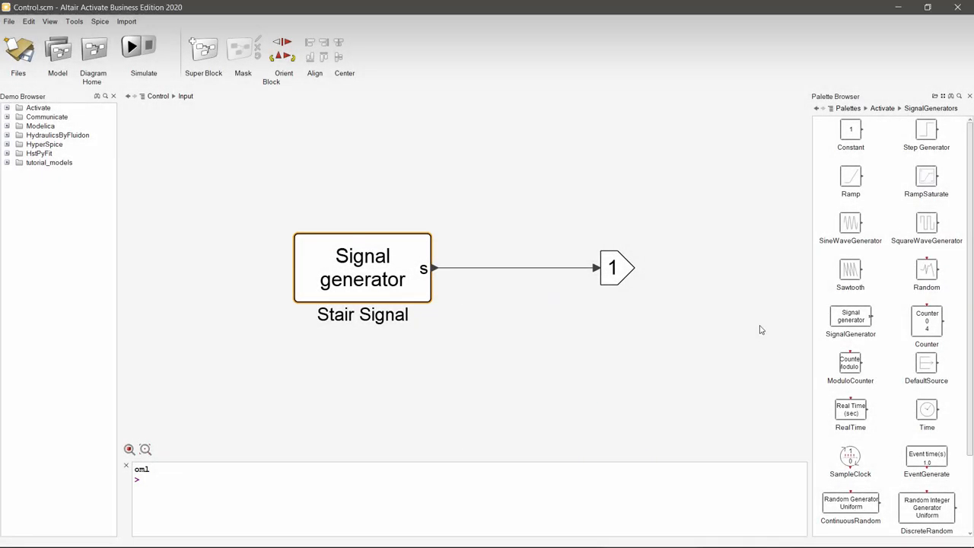
Step: Return to the top-level Control diagram and locate the Sum block in the MathOperations palette
left_click(881, 109)
left_click(158, 96)
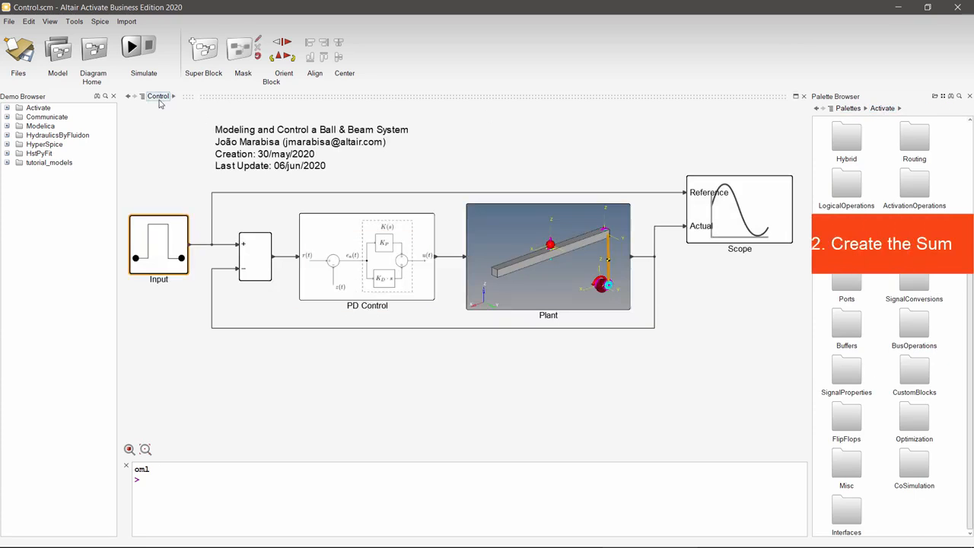
left_click(257, 261)
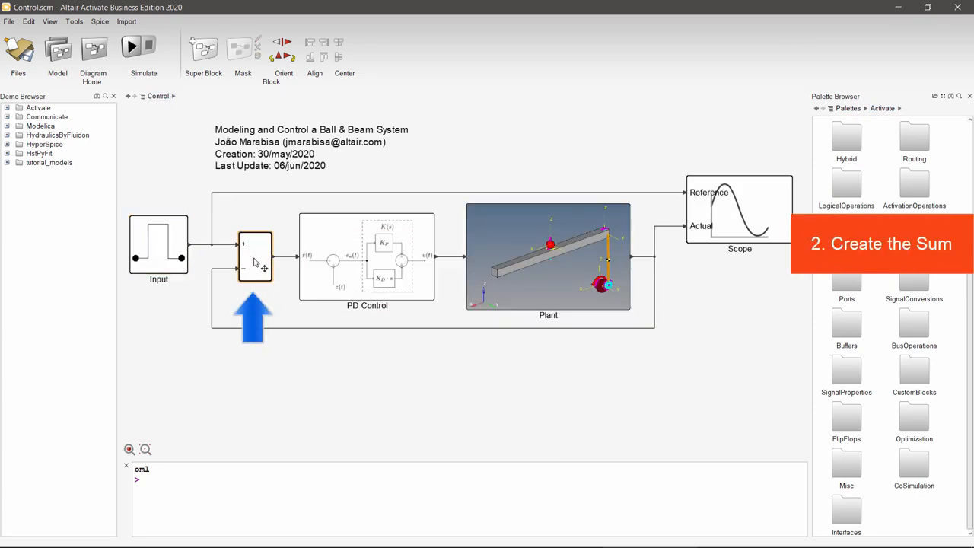
scroll(876, 335, "up", 3)
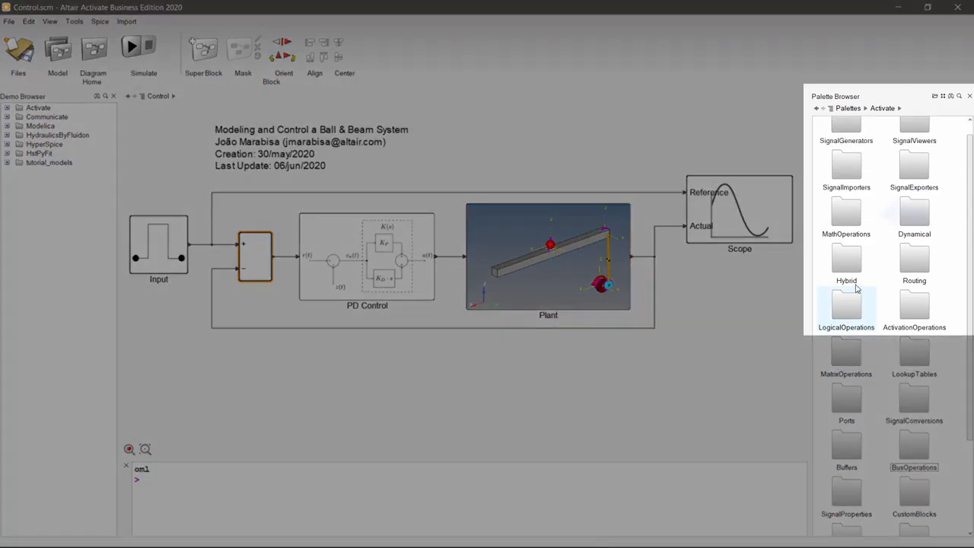
double_click(846, 211)
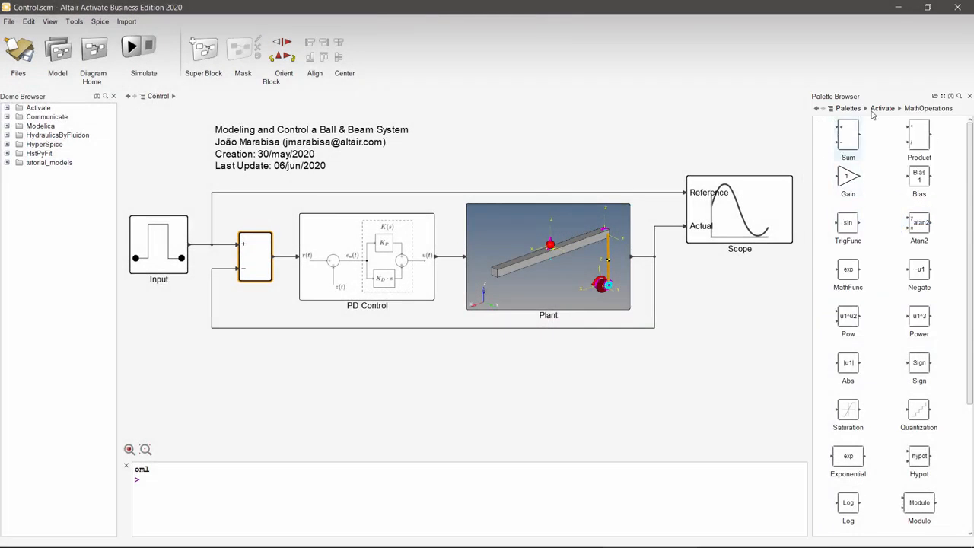
left_click(882, 108)
left_click(715, 349)
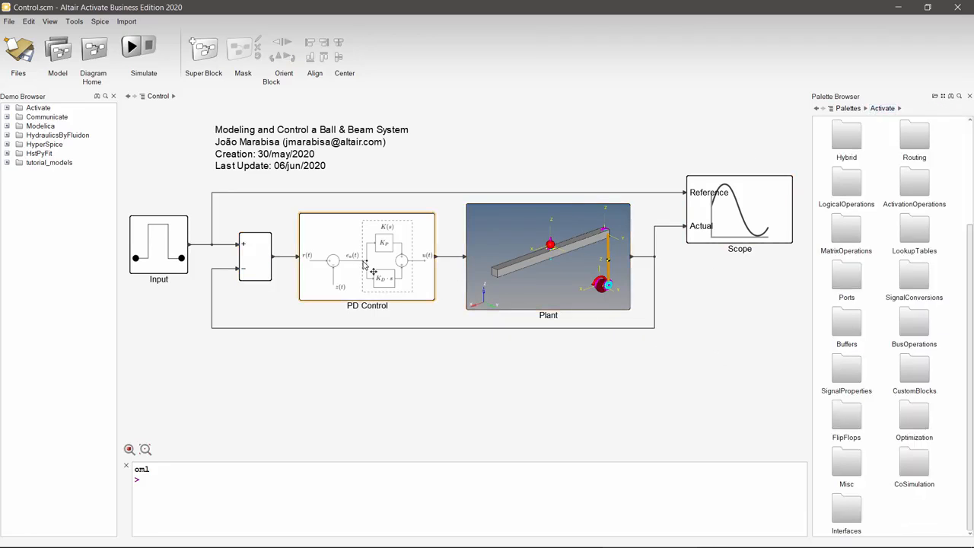
Step: Open the PD Control super block and look through the Dynamical palette for the source of its PID block
left_click(364, 262)
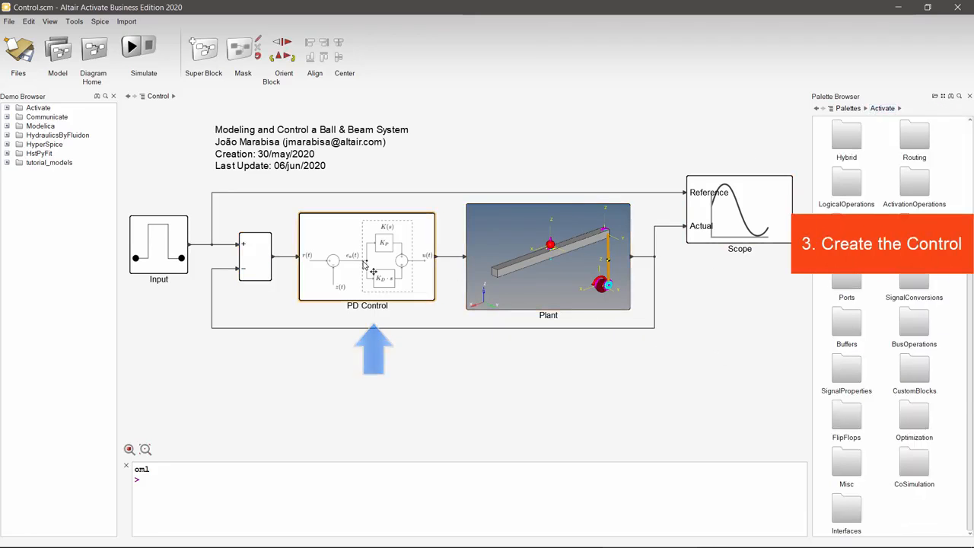
double_click(363, 262)
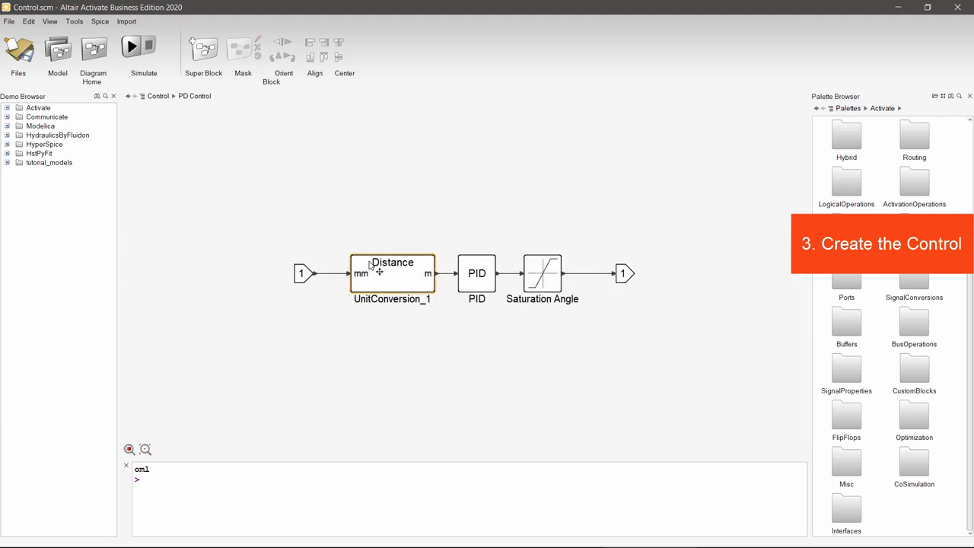
left_click(475, 281)
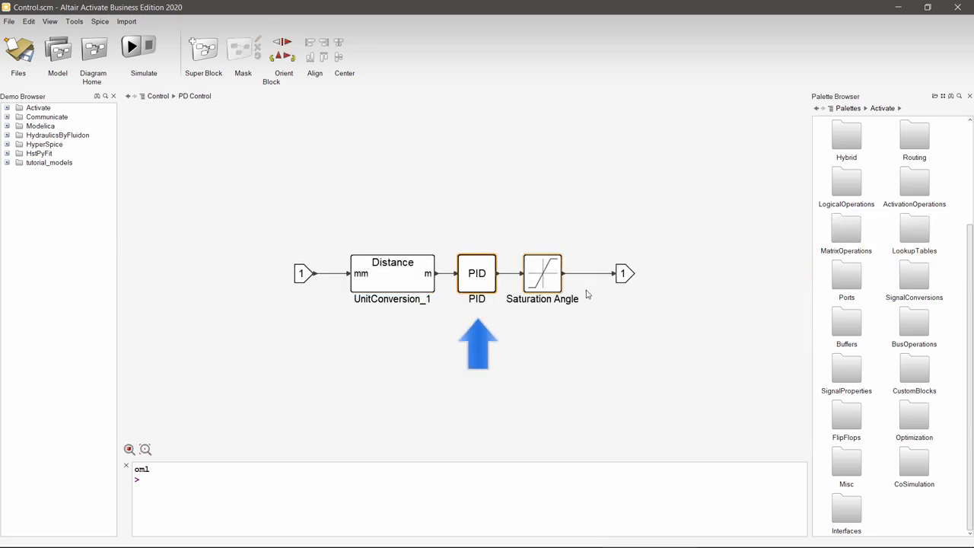
scroll(864, 310, "up", 3)
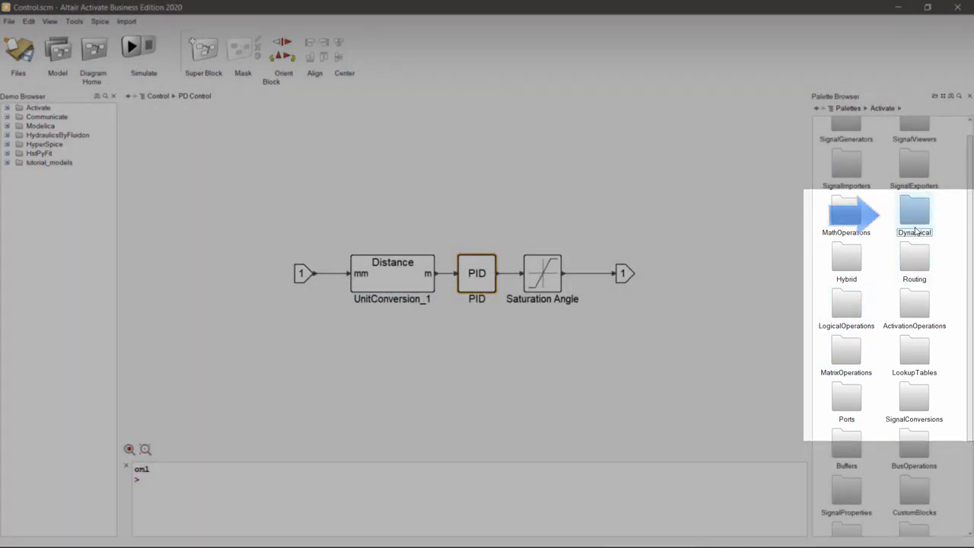
double_click(916, 221)
scroll(917, 220, "down", 3)
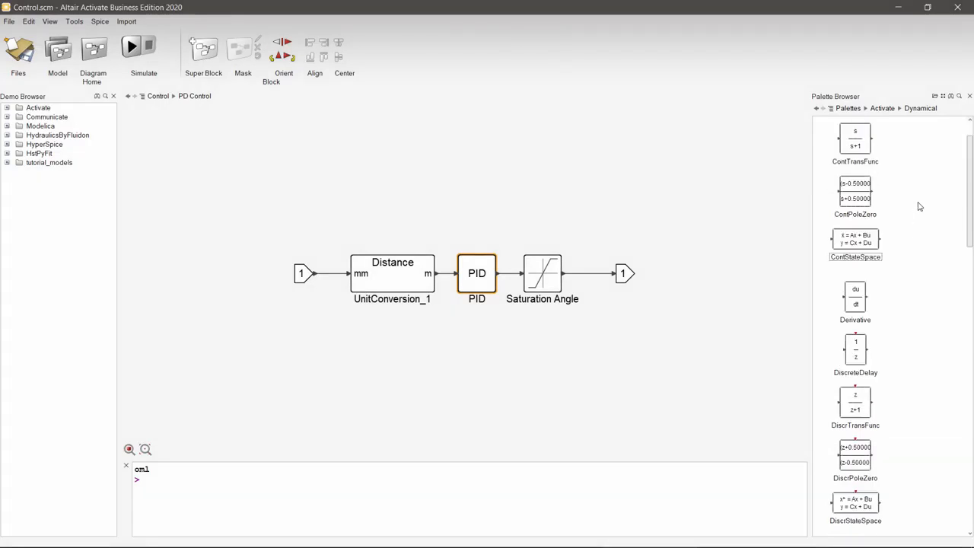
left_click(882, 108)
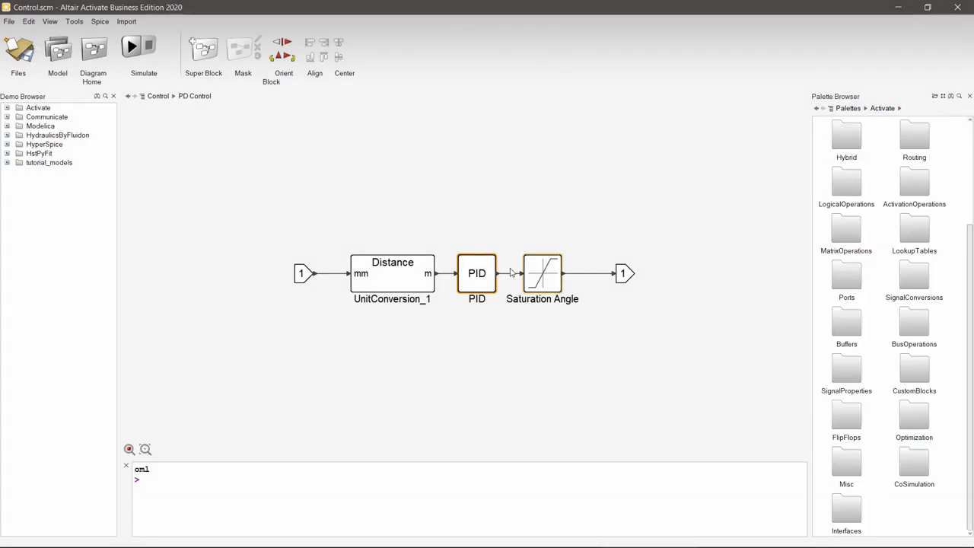
Step: Examine the PID block's proportional, integral and derivative gains and its filter coefficient without changing them
right_click(483, 282)
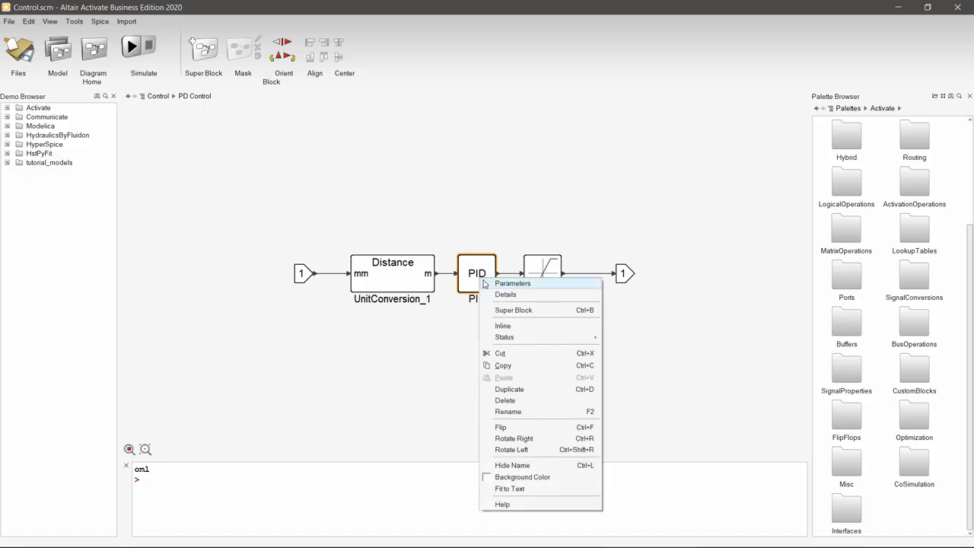
left_click(512, 283)
left_click_drag(602, 299, 602, 334)
left_click(580, 355)
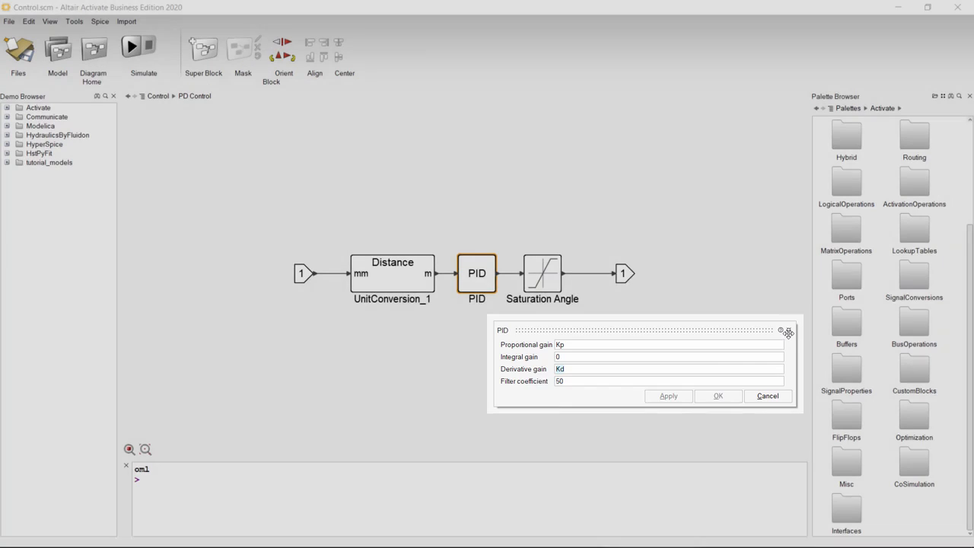
left_click(788, 330)
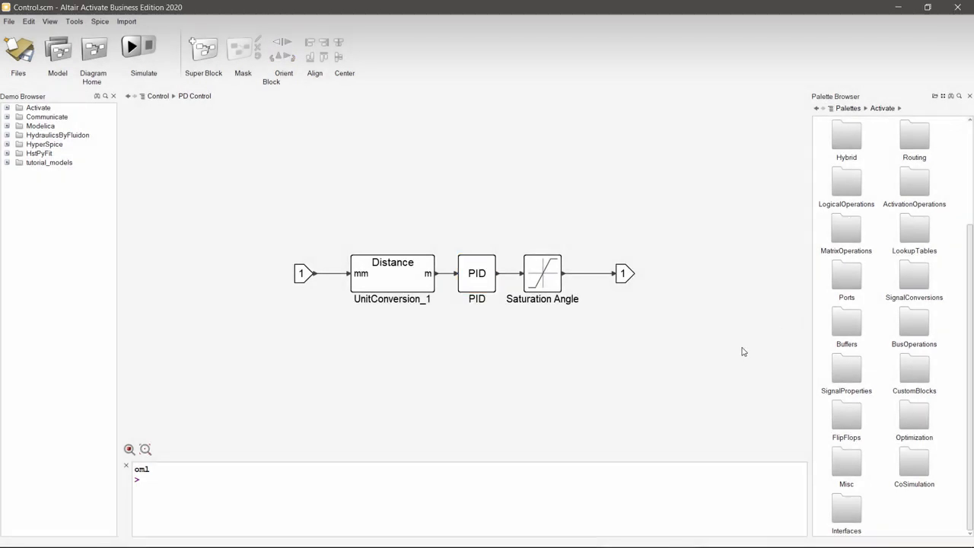
Step: Locate the UnitConversion block in the SignalConversions palette as the source of the distance conversion
left_click(416, 304)
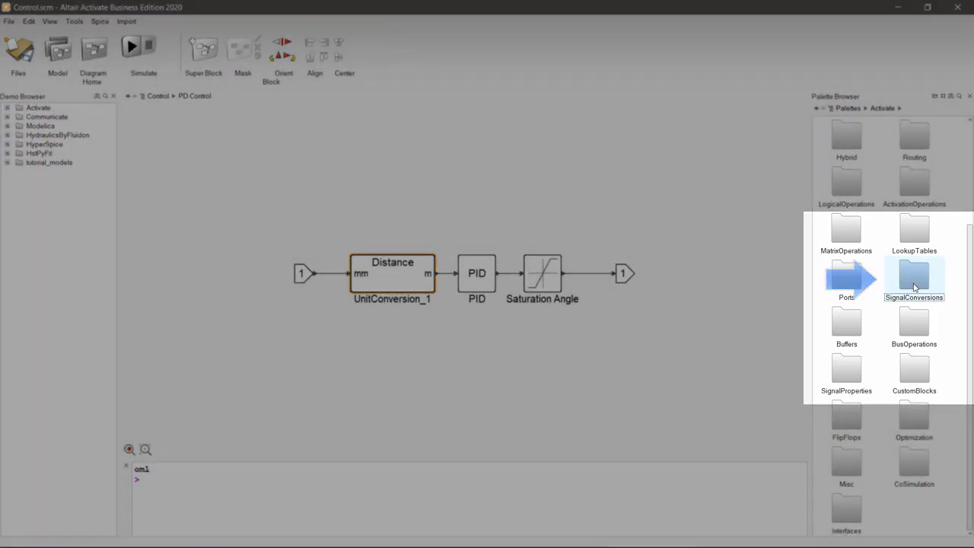
double_click(905, 278)
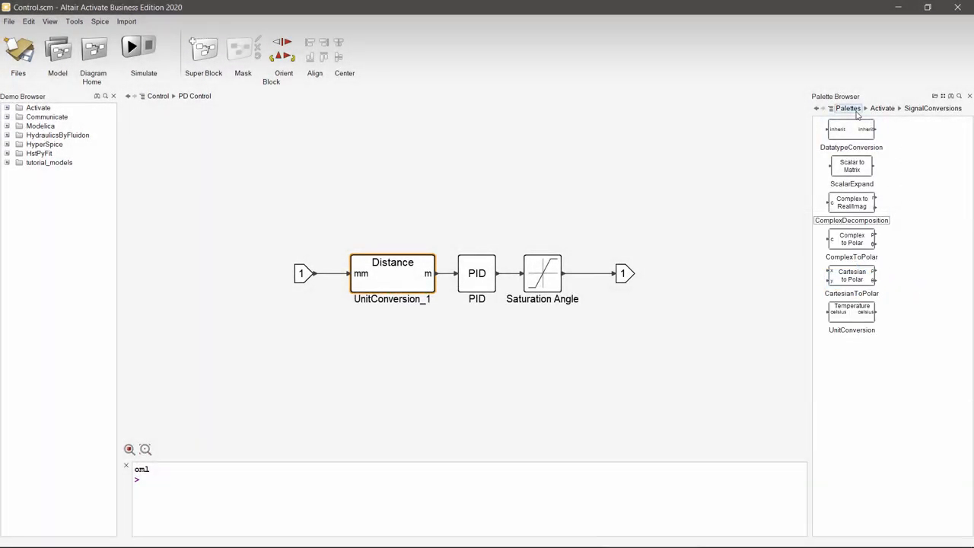
left_click(881, 108)
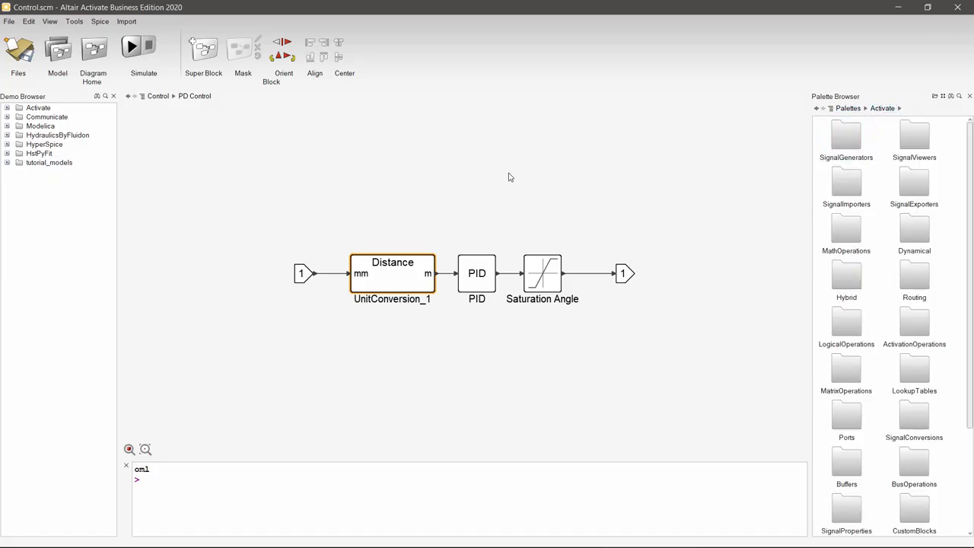
left_click(317, 181)
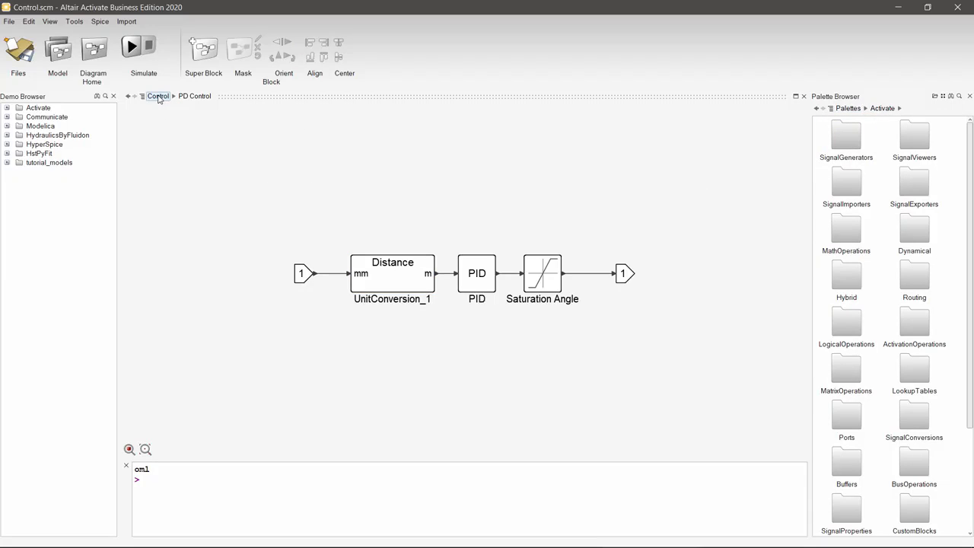
Step: Return to the top-level diagram, open the Plant super block and locate the MotionSolve blocks in the CoSimulation palette
left_click(158, 96)
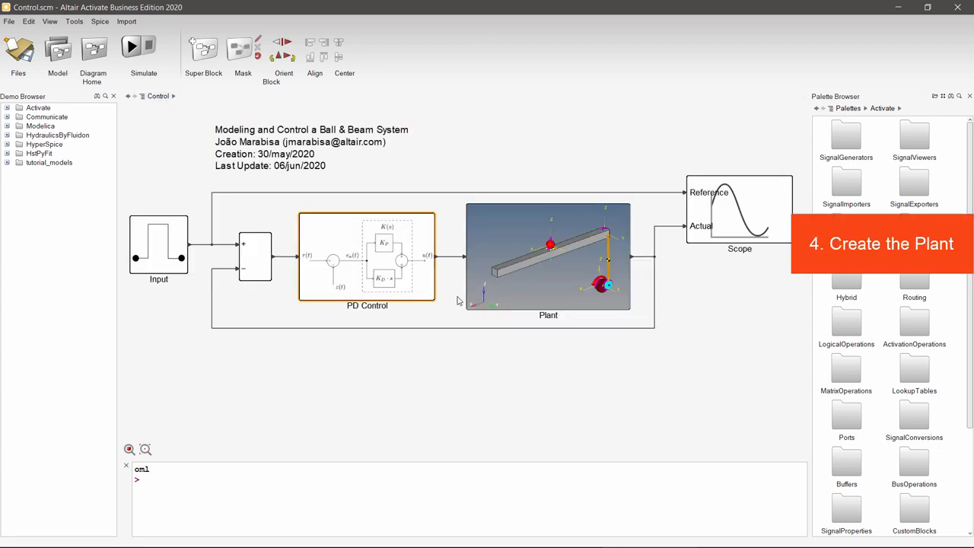
double_click(537, 277)
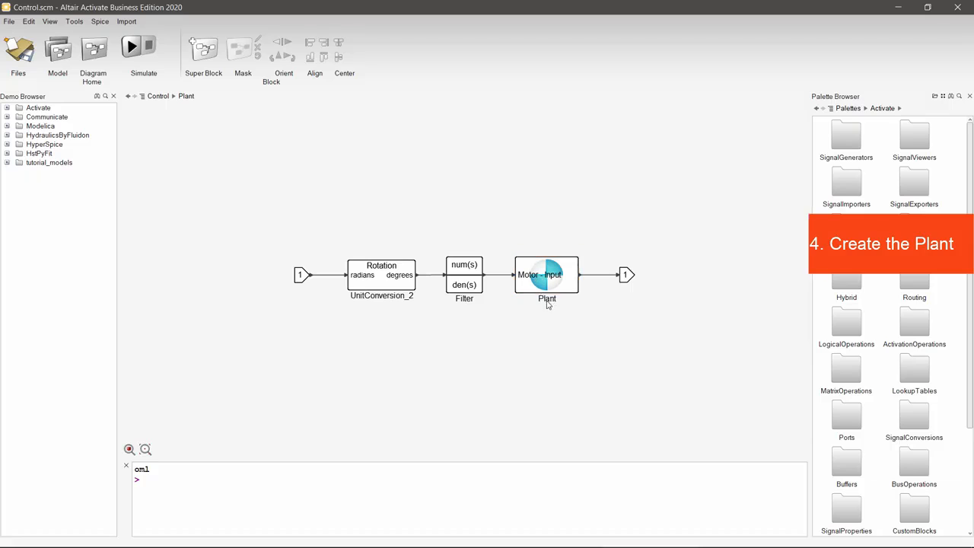
scroll(547, 333, "down", 4)
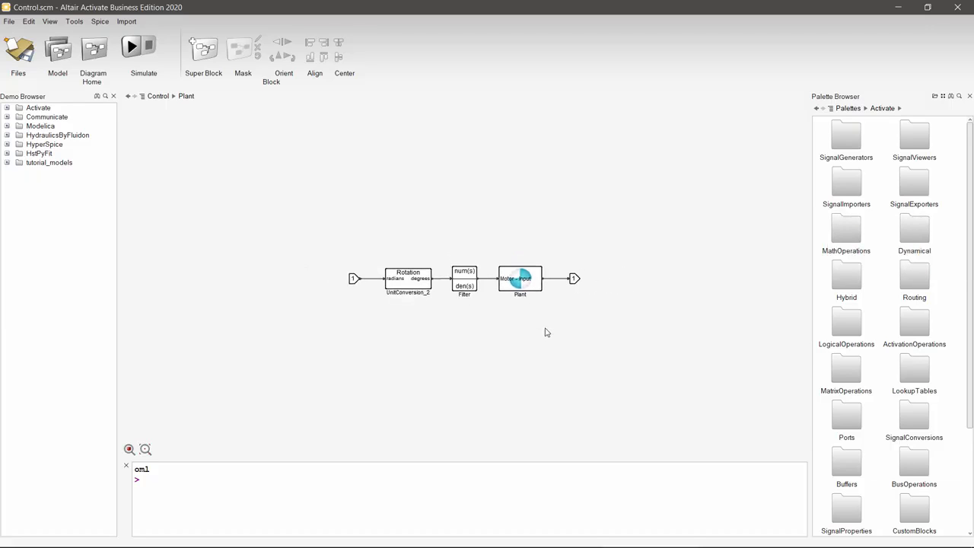
scroll(546, 332, "up", 2)
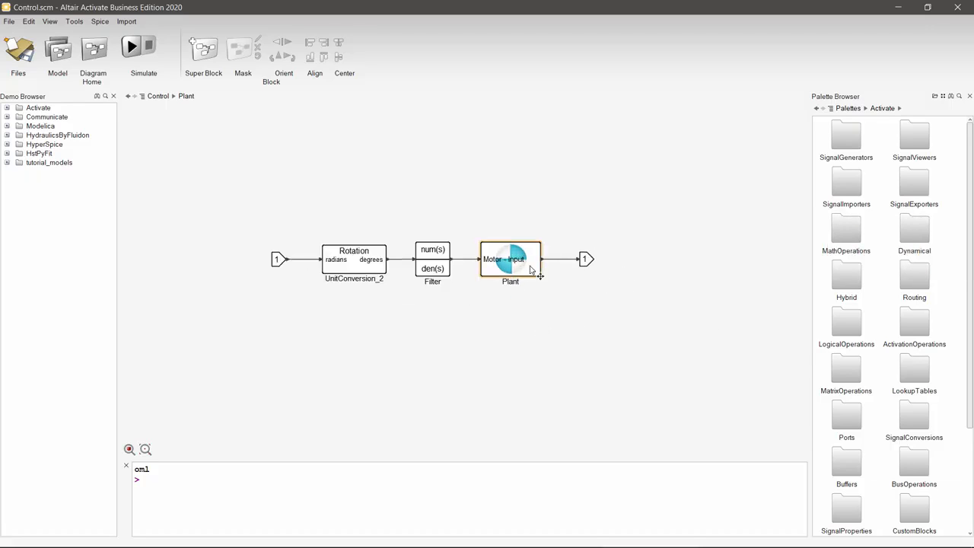
left_click(531, 263)
scroll(885, 339, "down", 5)
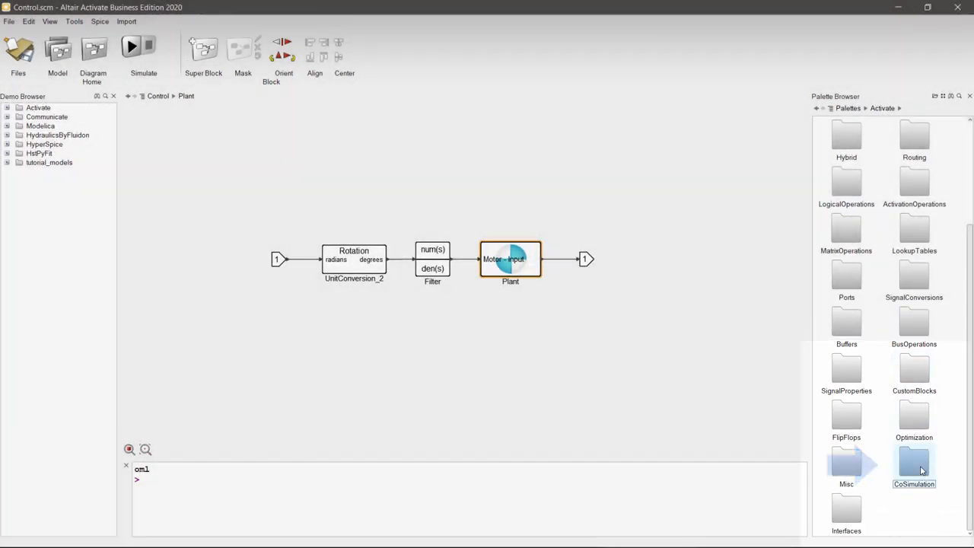
double_click(917, 464)
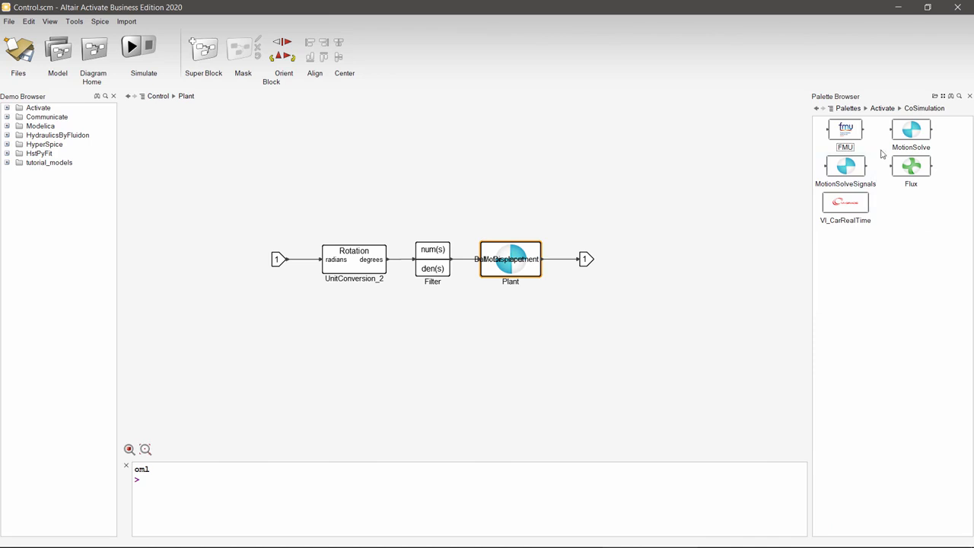
left_click(884, 109)
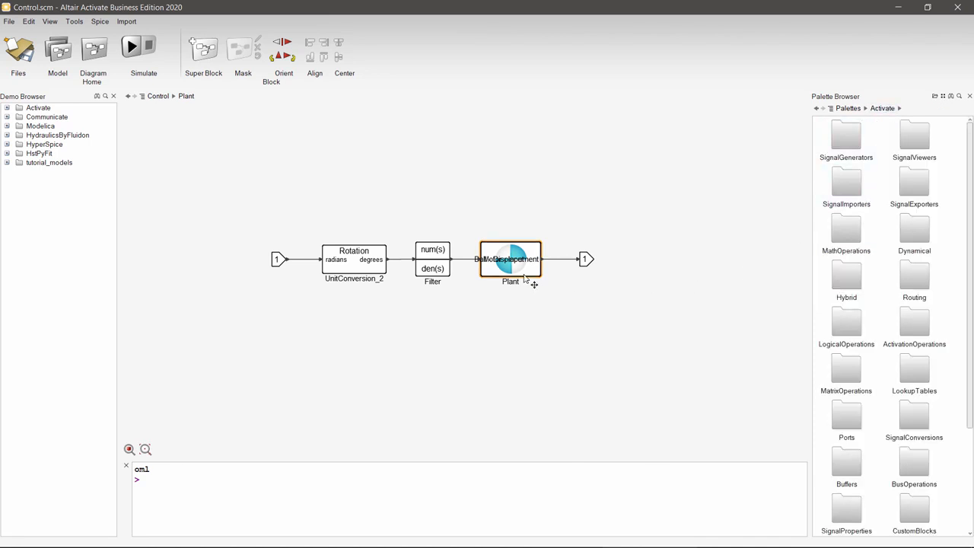
Step: Examine the MotionSolve Plant block's parameters, widening the label columns to read the input and output names, and close them without changes
right_click(523, 277)
left_click(555, 278)
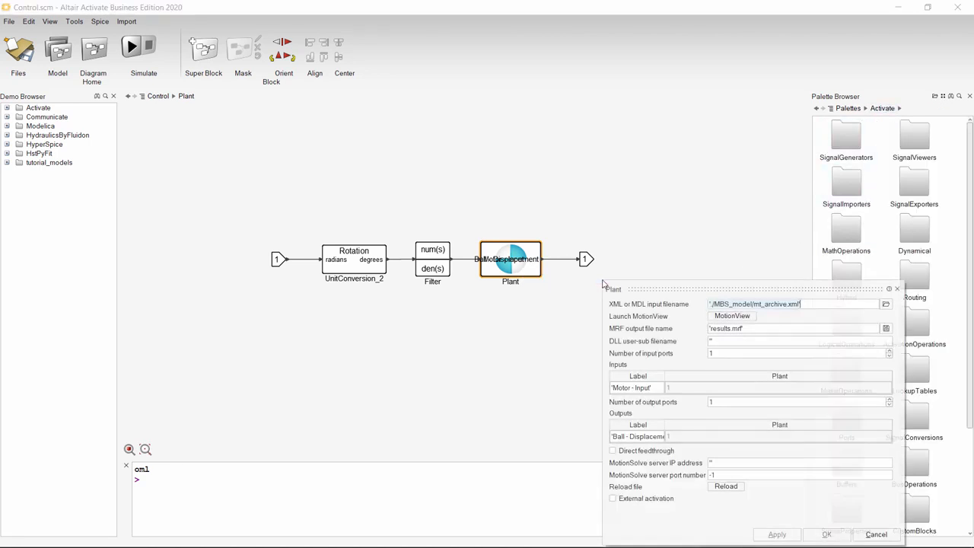
left_click_drag(715, 291, 715, 175)
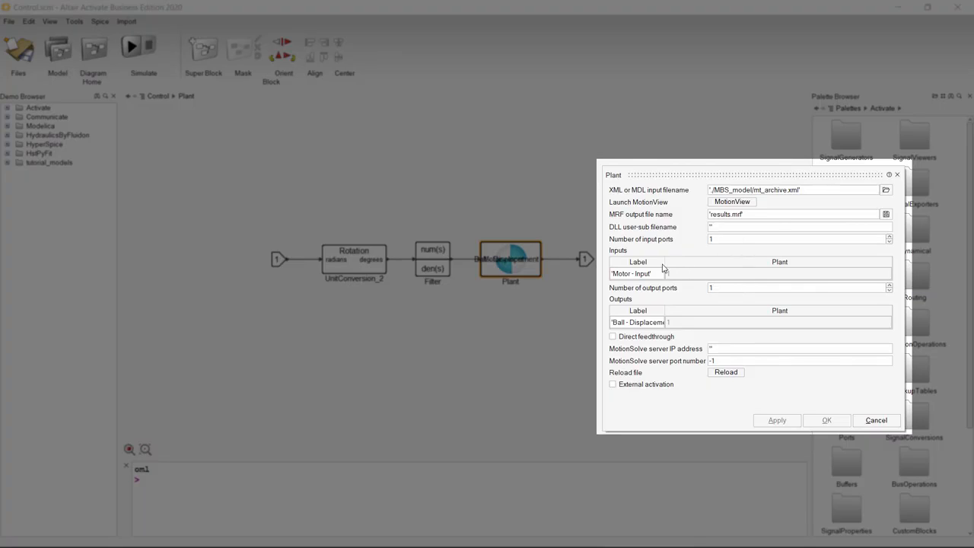
left_click_drag(680, 262, 719, 261)
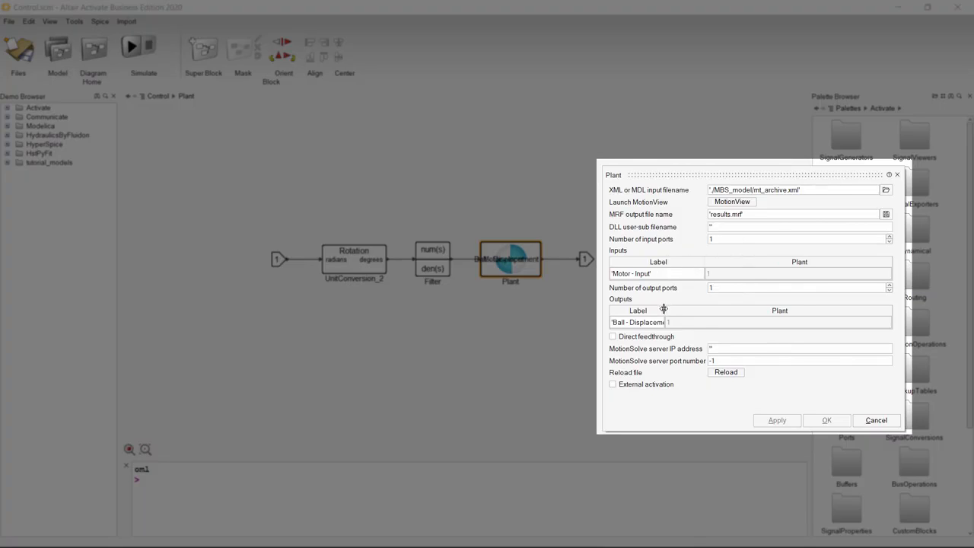
left_click_drag(663, 308, 704, 306)
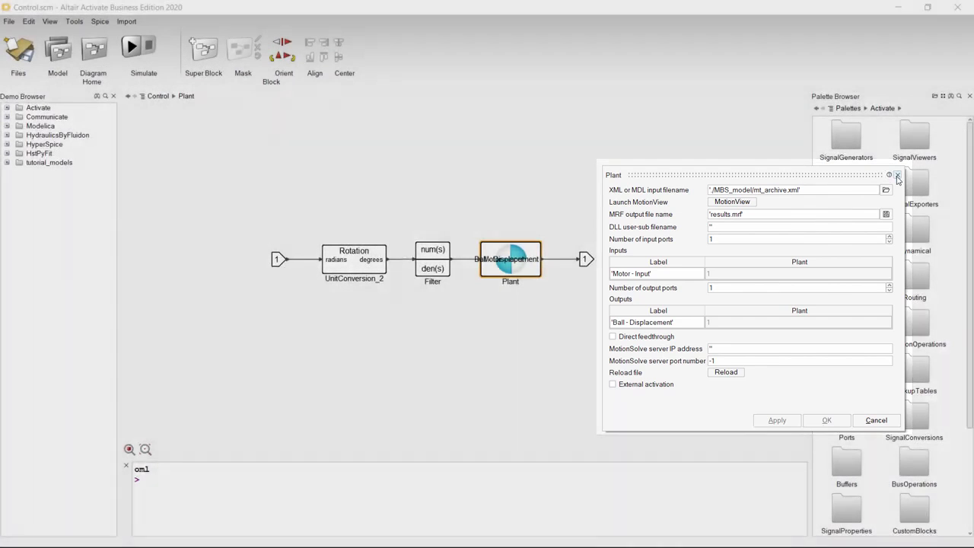
left_click(897, 174)
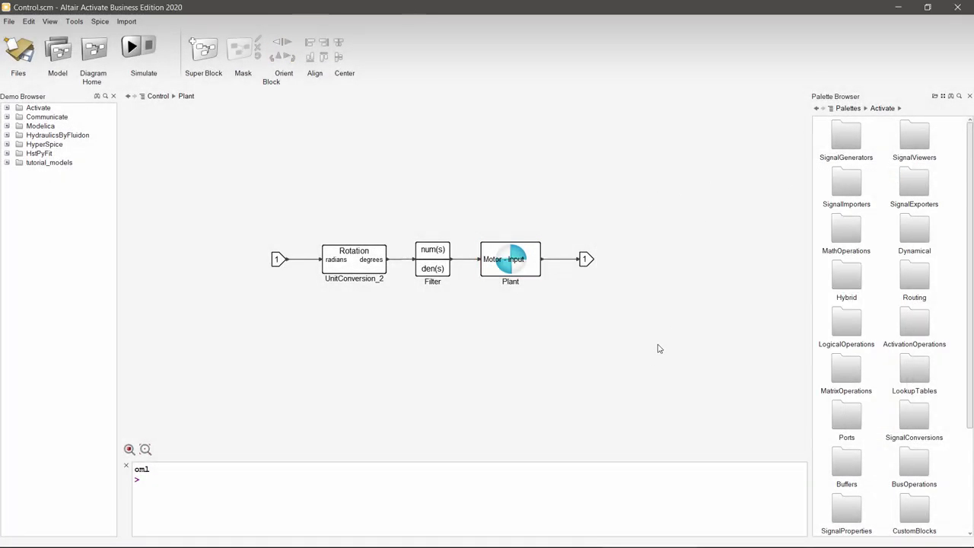
Step: Examine the Filter block's numerator and denominator polynomial coefficients and close its parameters unchanged
left_click(434, 267)
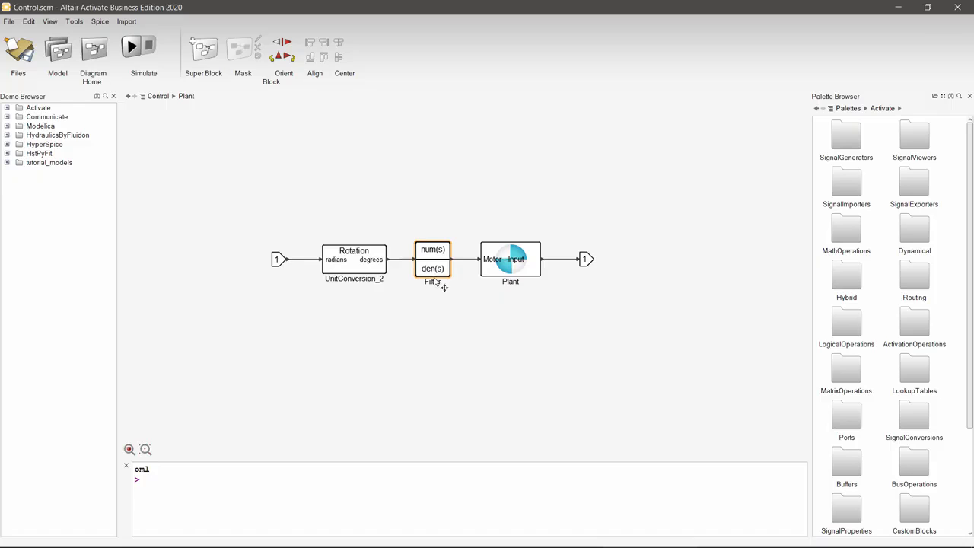
right_click(435, 270)
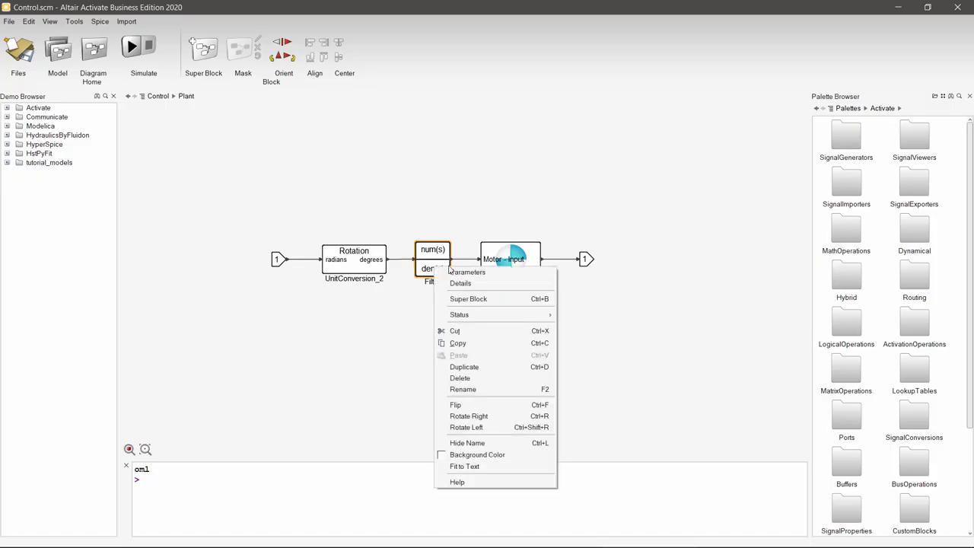
left_click(497, 271)
left_click_drag(634, 281, 635, 317)
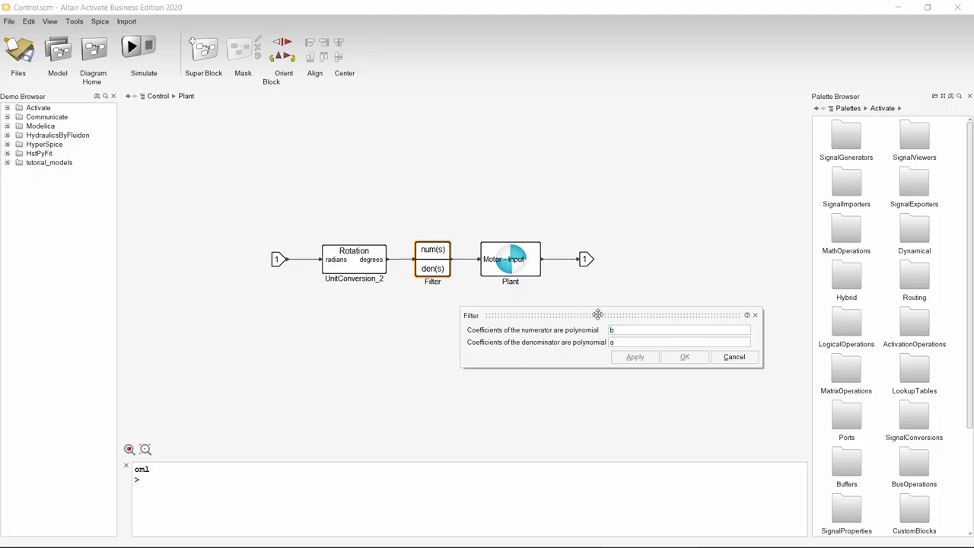
left_click(755, 315)
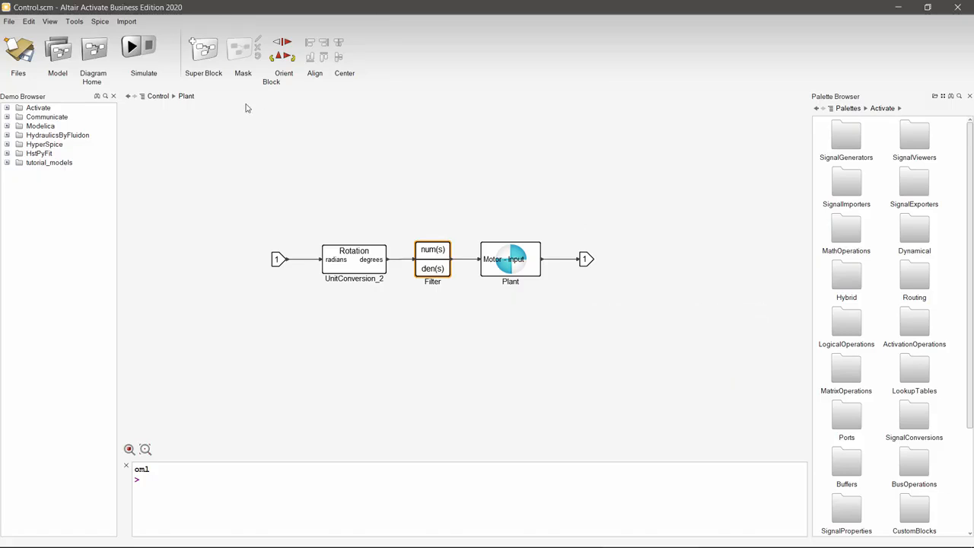
Step: Return to the top-level Control diagram, select the Scope block and open the SignalViewers palette to locate its source
left_click(157, 97)
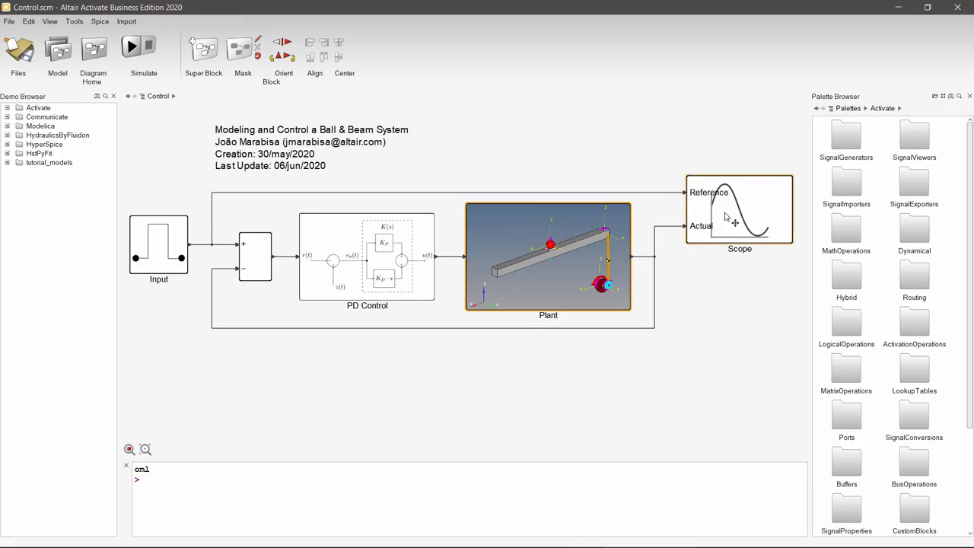
left_click(725, 218)
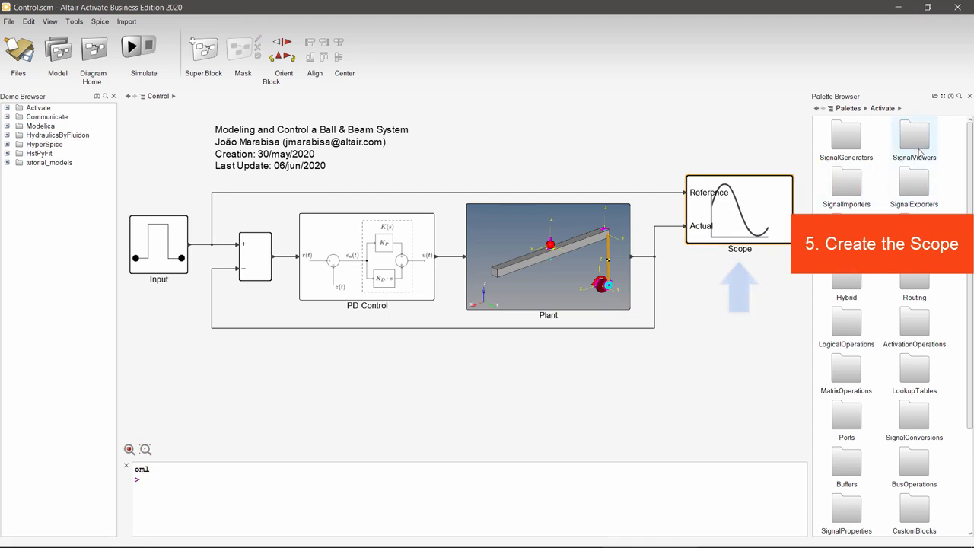
left_click(917, 144)
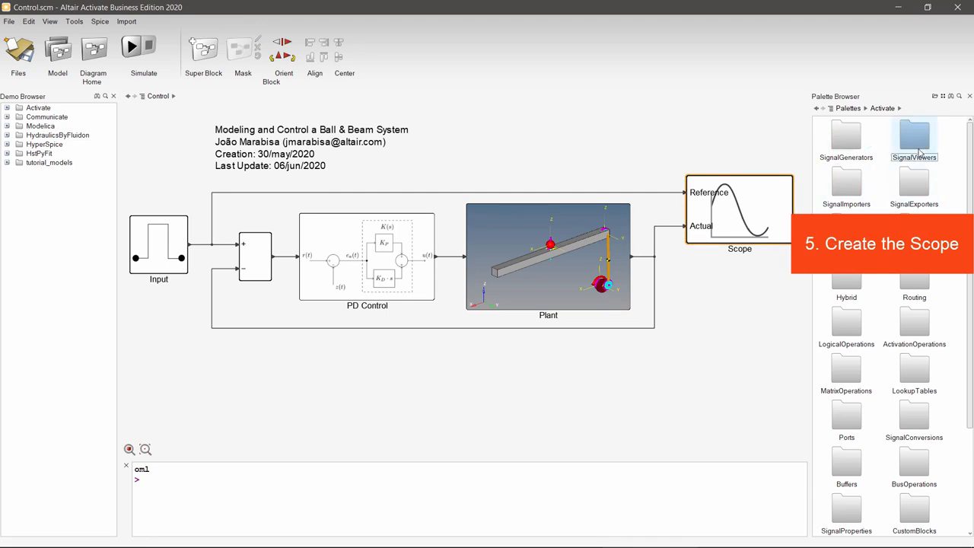
double_click(916, 144)
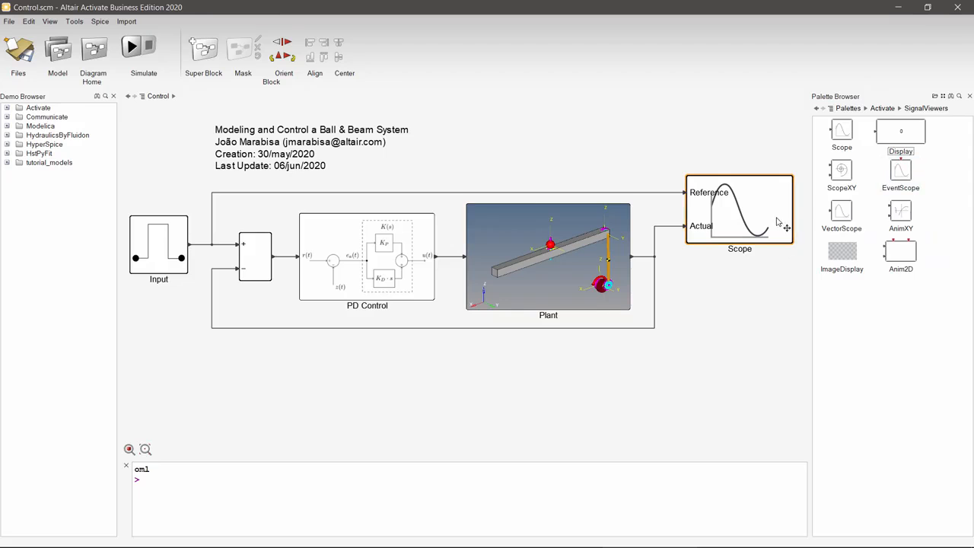
Step: Review the Scope block's main and advanced parameters, including its plot title and signal names, without changing them
right_click(763, 221)
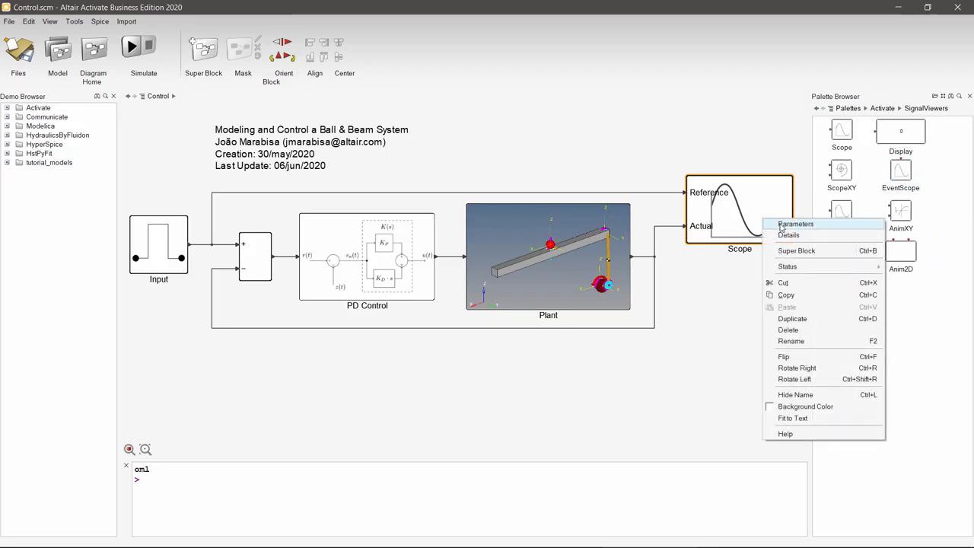
left_click(780, 225)
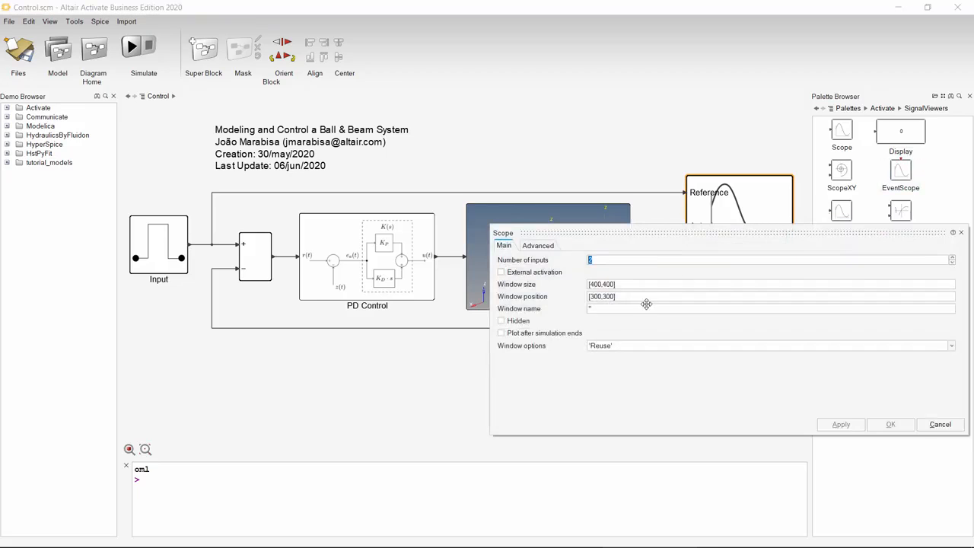
left_click_drag(657, 235, 500, 370)
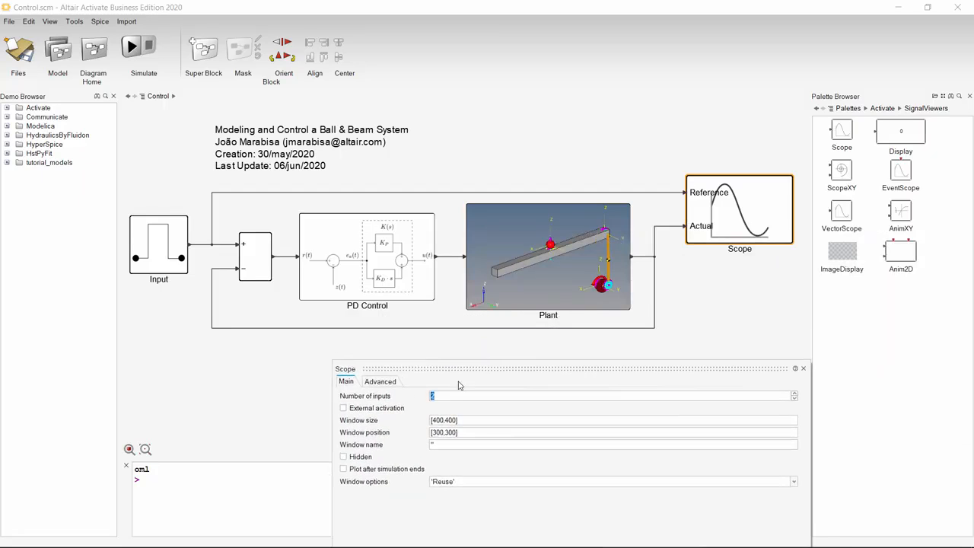
left_click(373, 384)
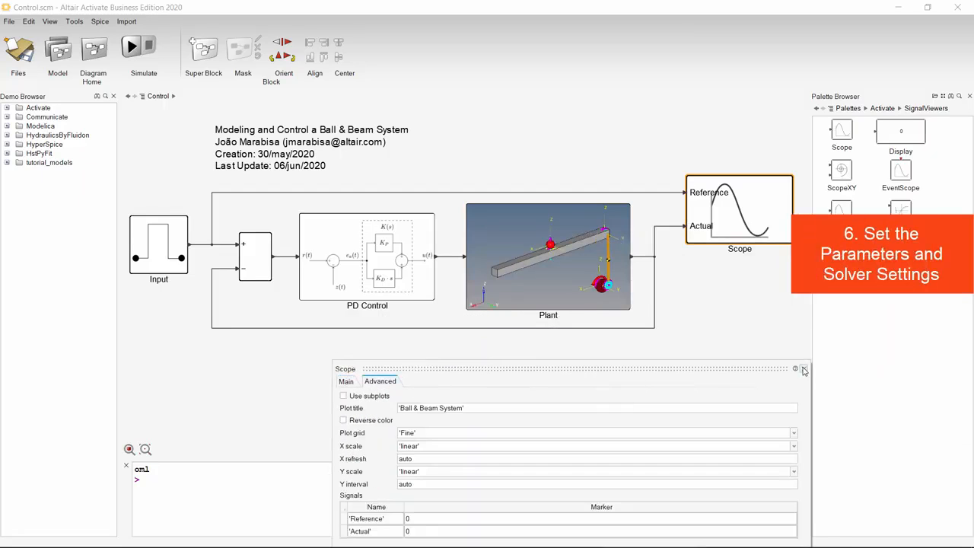
left_click(803, 368)
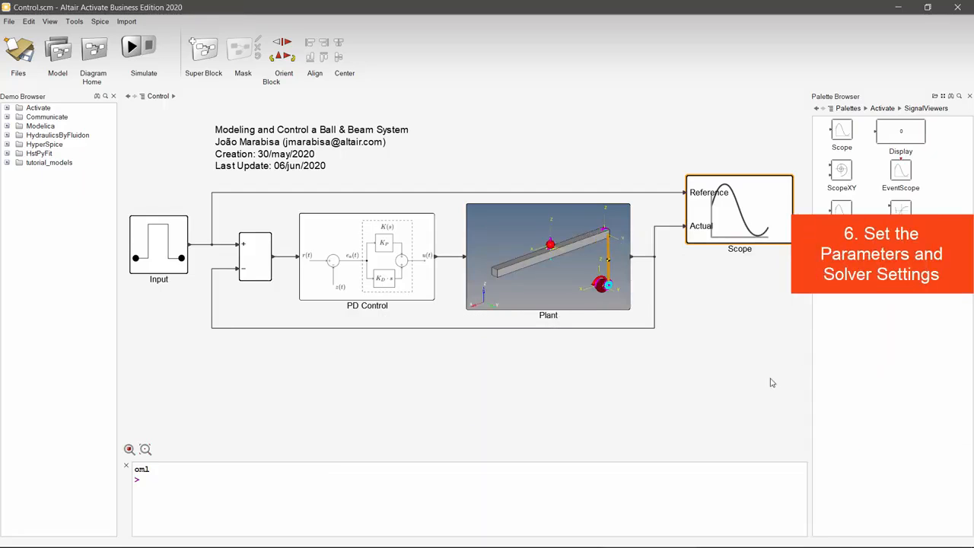
Step: Examine the model's initialization script for the filter settings, controller gains and maximum angle, and close it unchanged
left_click(57, 53)
left_click_drag(320, 230, 422, 369)
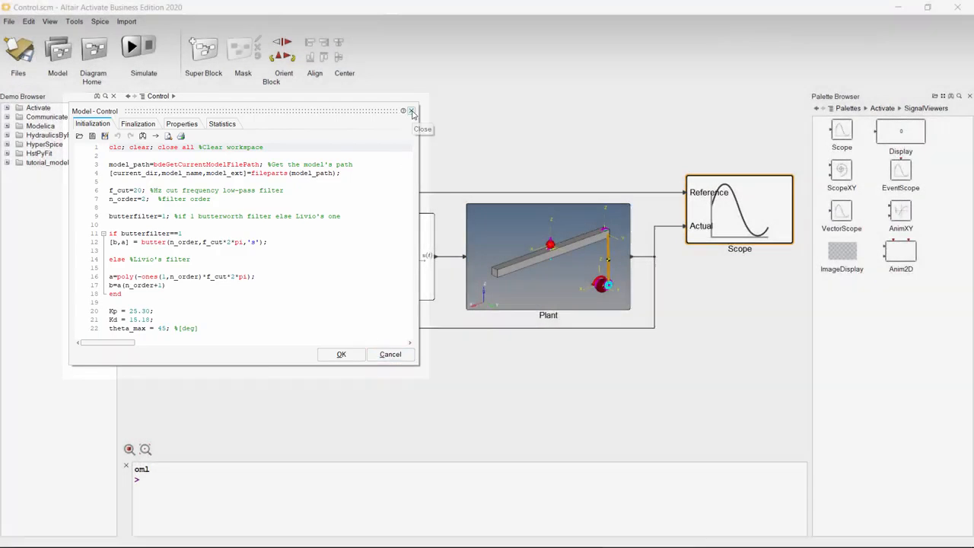
left_click(411, 111)
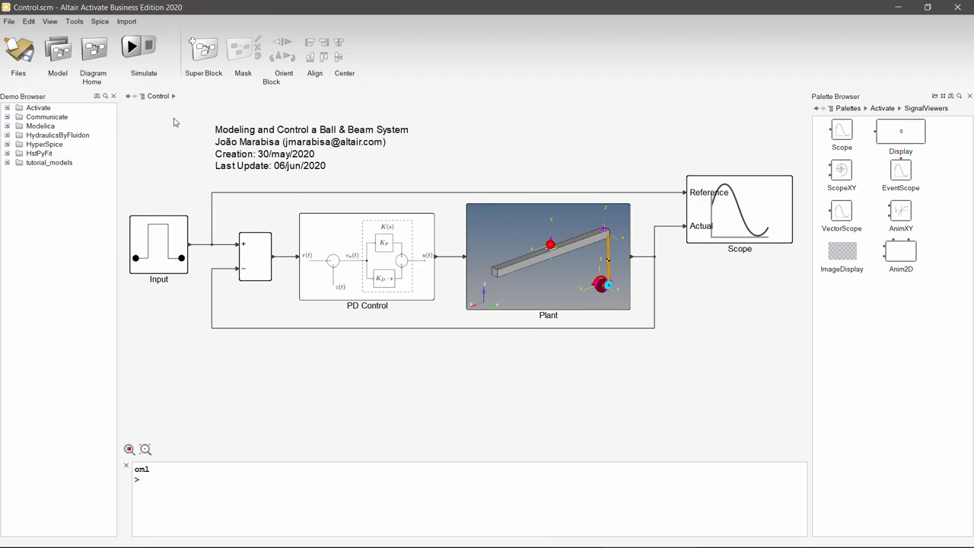
Step: Review the simulation parameters for time, zero-crossing, solvers and debug, and close them without changes
left_click(162, 55)
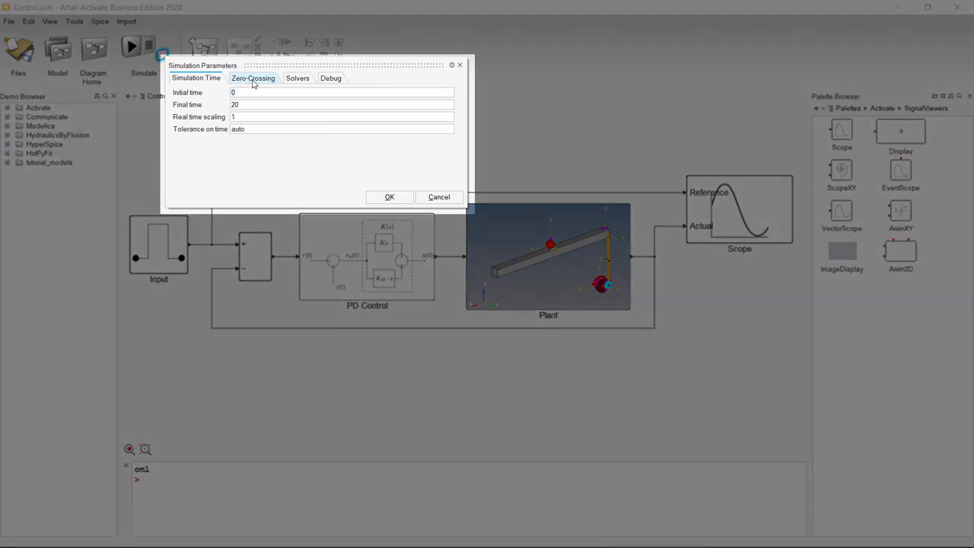
left_click(255, 81)
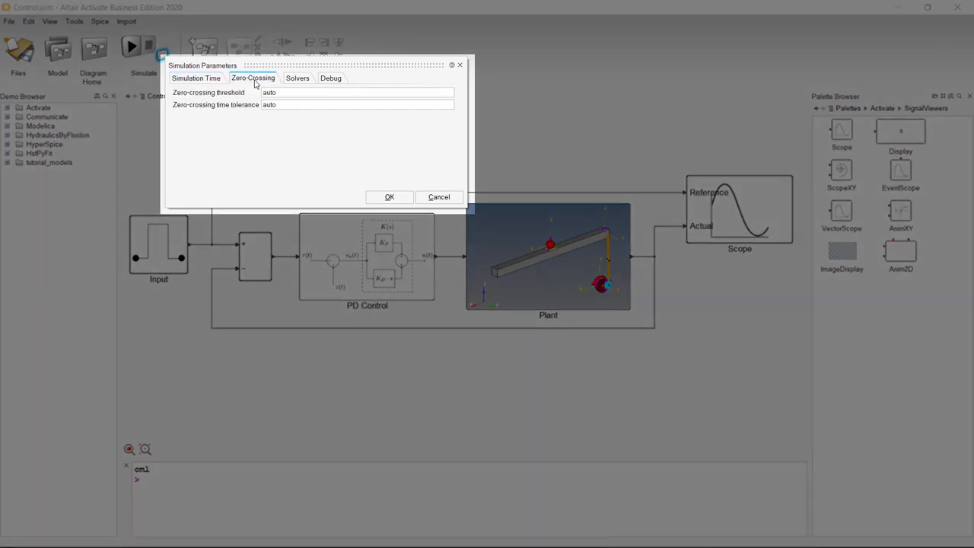
left_click(297, 80)
left_click(331, 79)
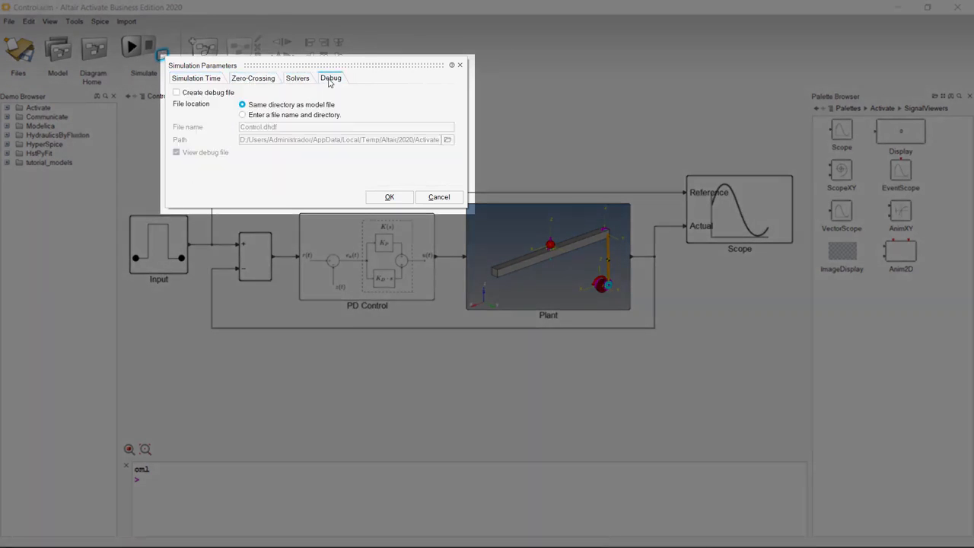
left_click(459, 65)
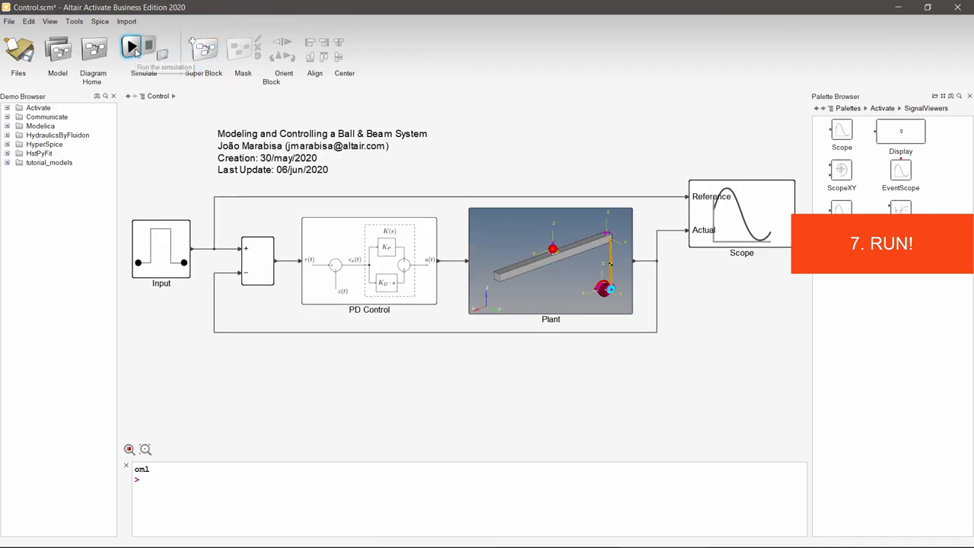
Step: Run the ball-and-beam co-simulation from the top-level Control diagram
left_click(133, 47)
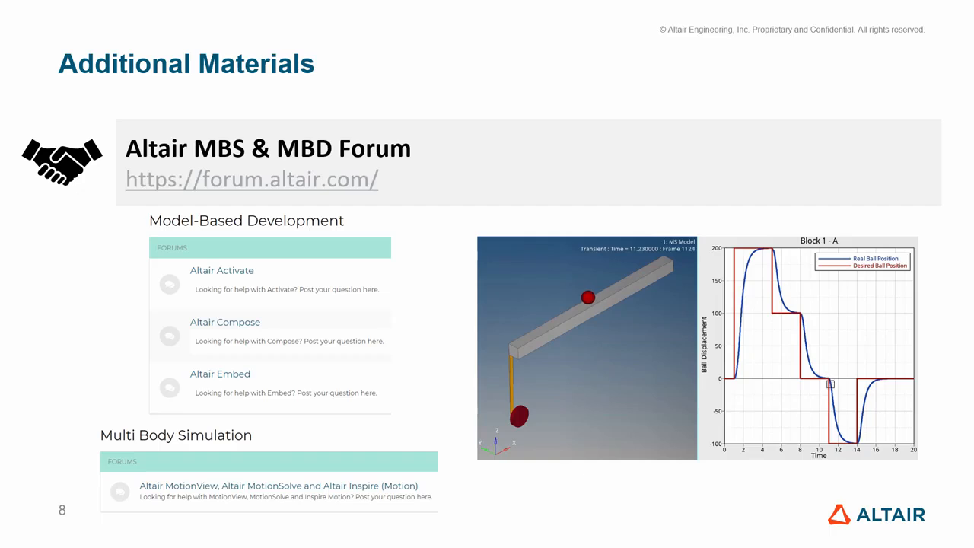
key("Right")
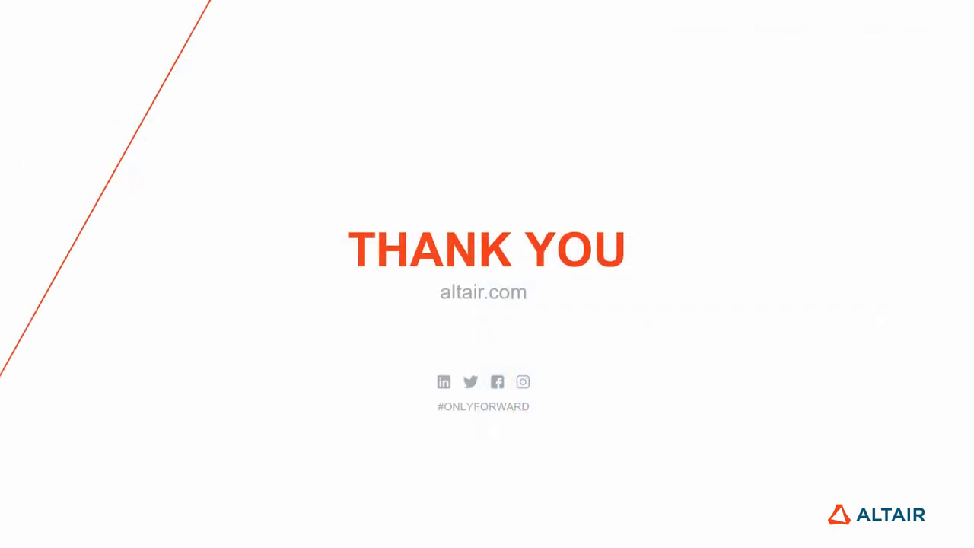